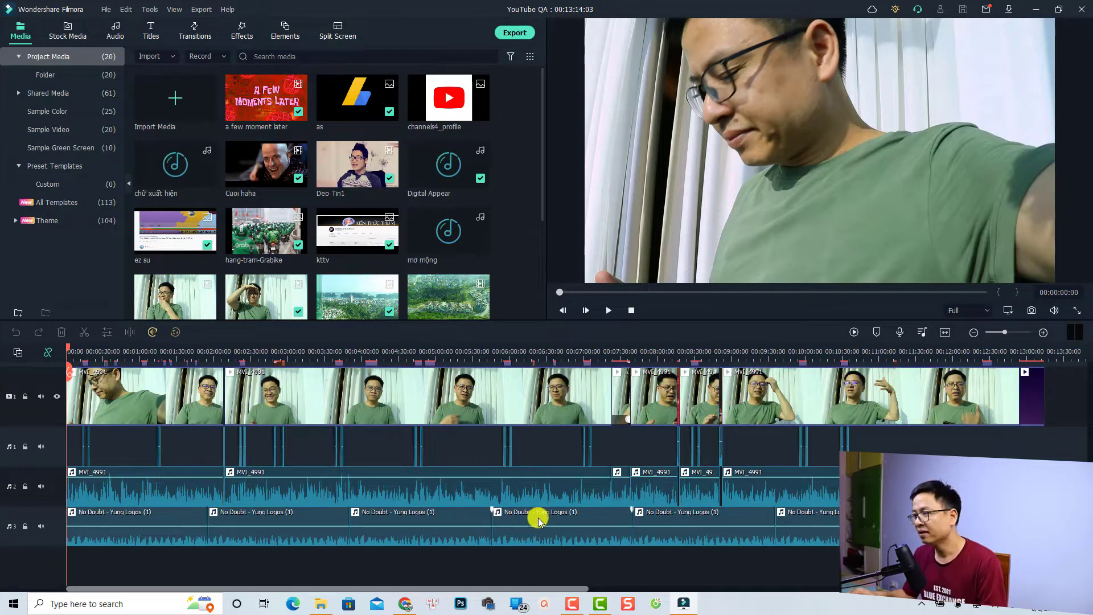
Delete all clips from the timeline to clear the project.
{"action": "scroll", "coordinate": [538, 515], "scroll_direction": "up", "scroll_amount": 3}
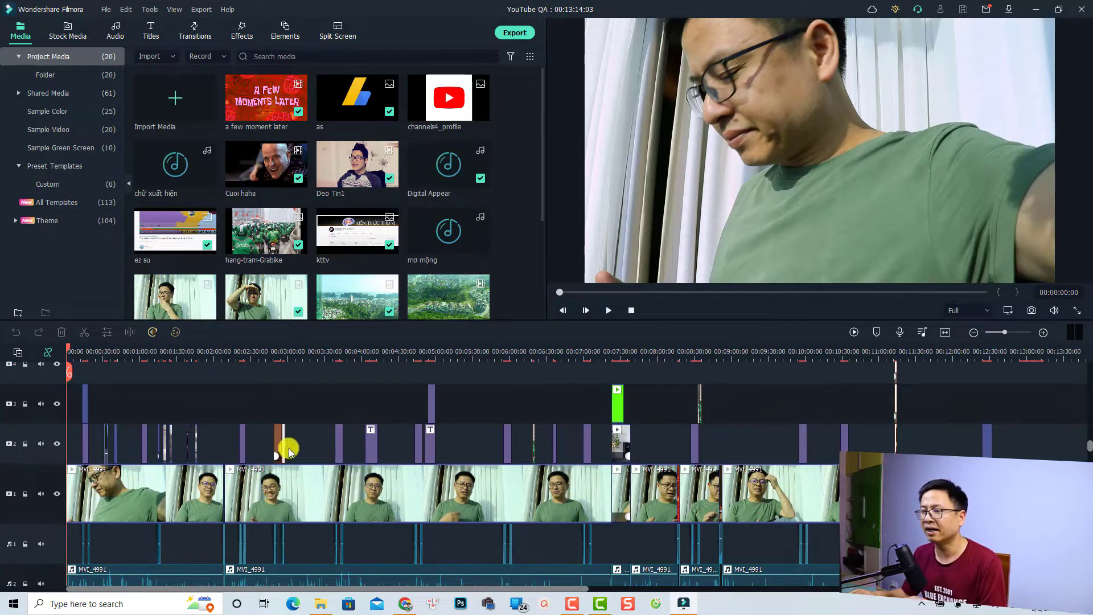
{"action": "left_click", "coordinate": [336, 483]}
{"action": "key", "text": "ctrl+a"}
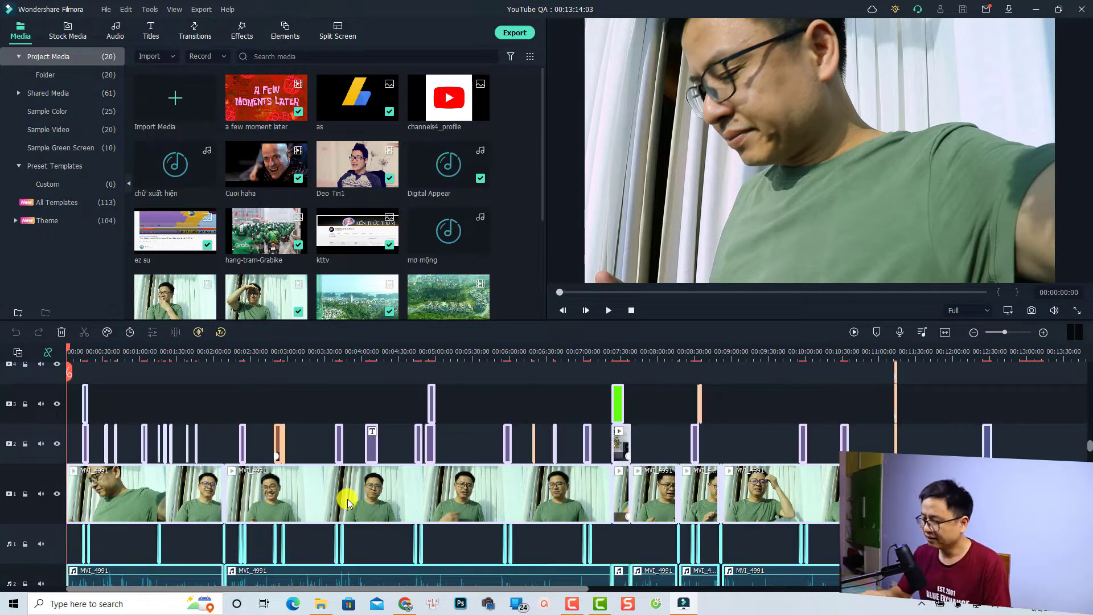
{"action": "key", "text": "Delete"}
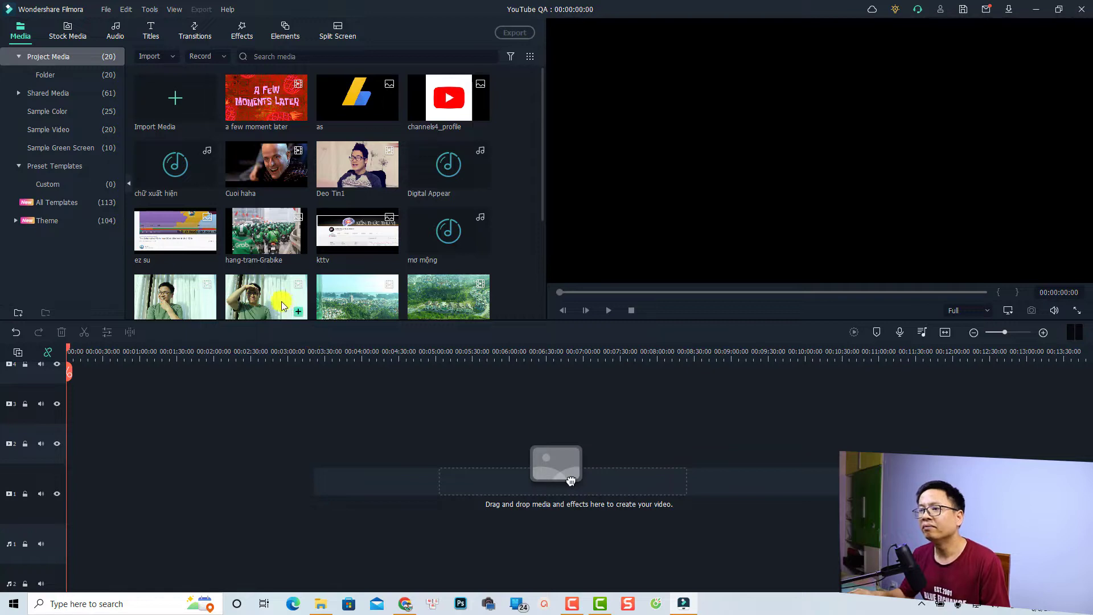
Place the MVI_4991 video at the start of video track 2, keeping the project settings of 1920 x 1080 24fps.
{"action": "left_click_drag", "start_coordinate": [570, 481], "coordinate": [67, 481]}
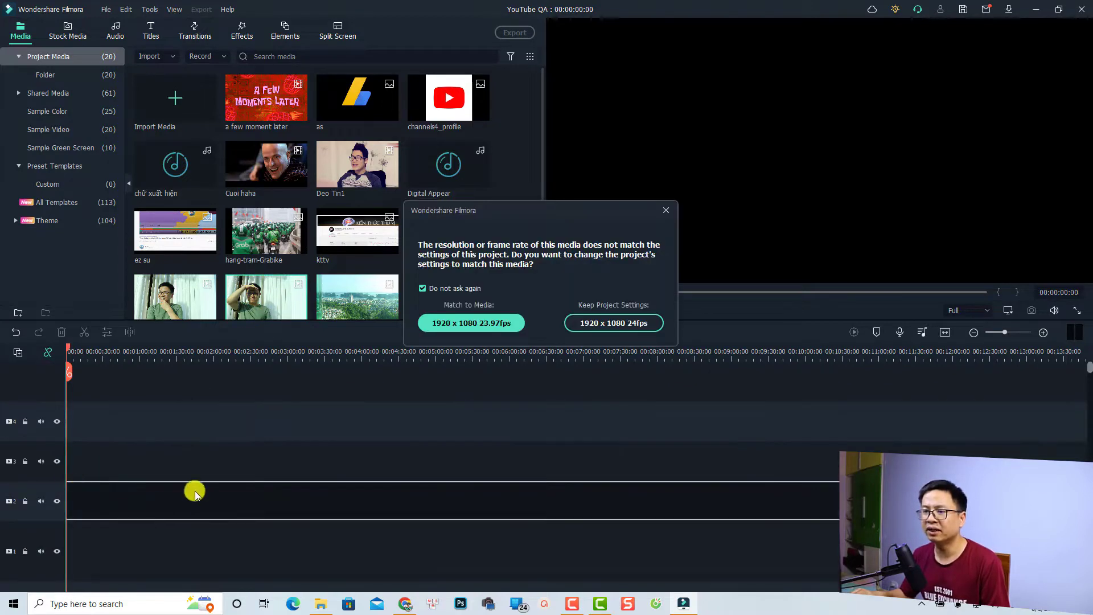
{"action": "left_click", "coordinate": [584, 319]}
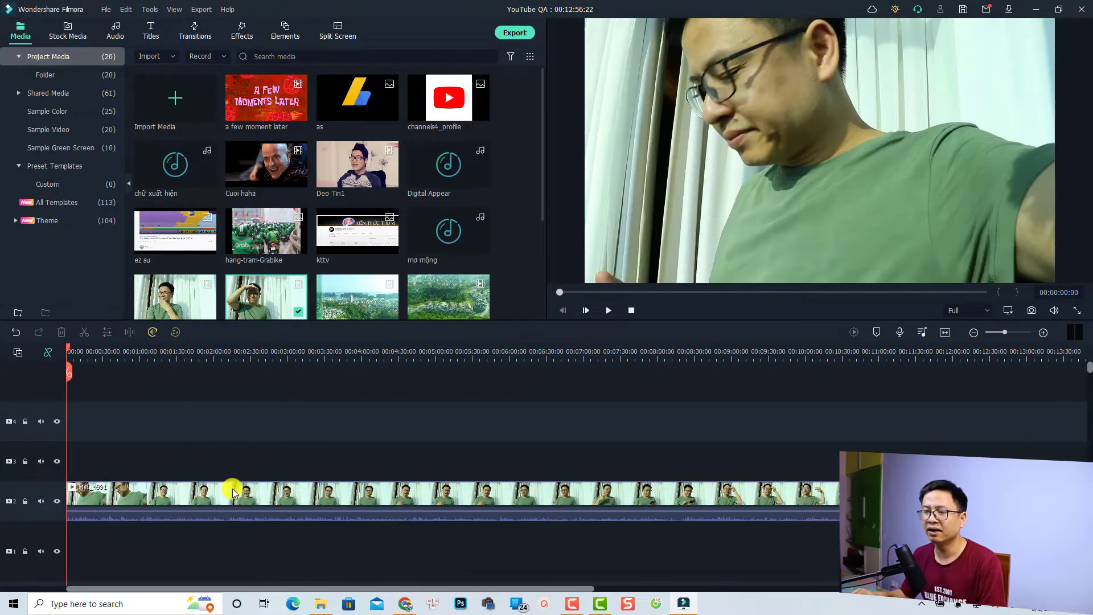
Preview the opening of the MVI_4991 clip and scrub the playhead to several positions, finishing at 00:02:36:05.
{"action": "key", "text": "space"}
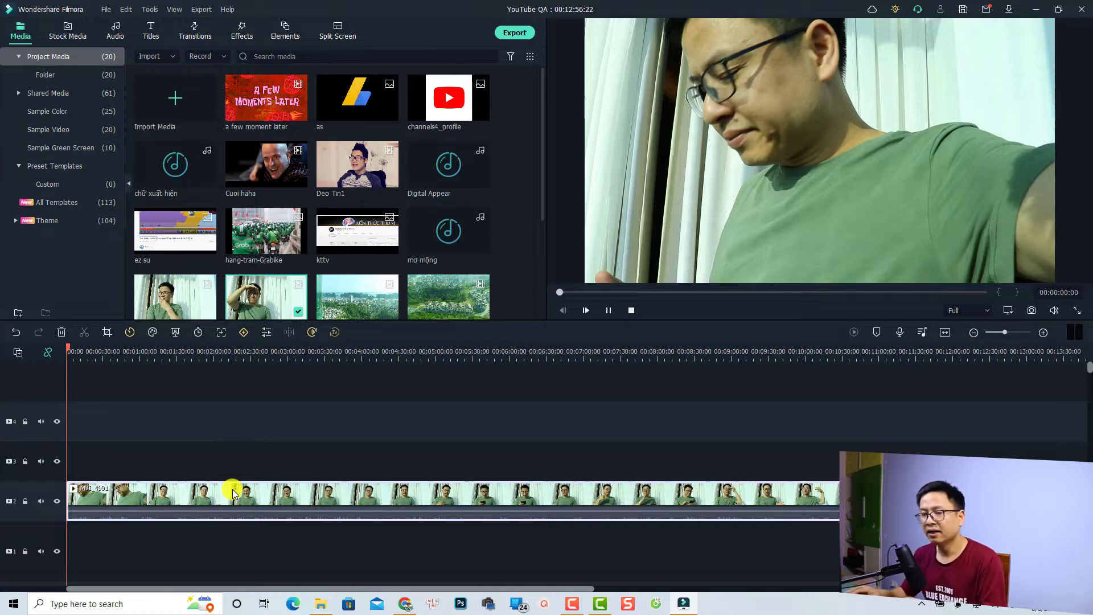
{"action": "key", "text": "space"}
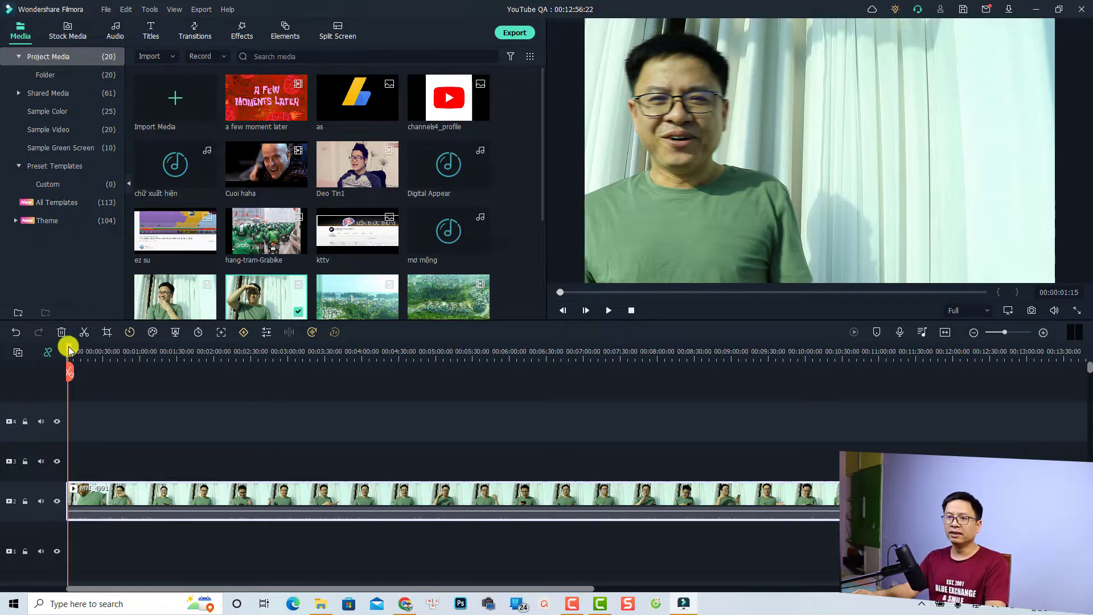
{"action": "left_click_drag", "start_coordinate": [71, 353], "coordinate": [84, 348]}
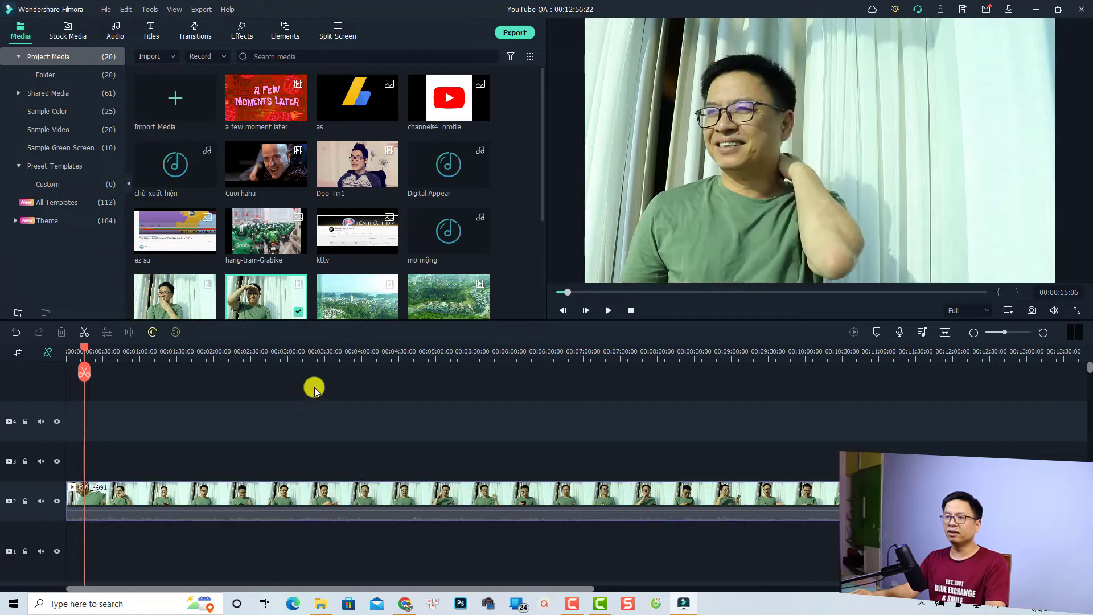
{"action": "left_click", "coordinate": [83, 350]}
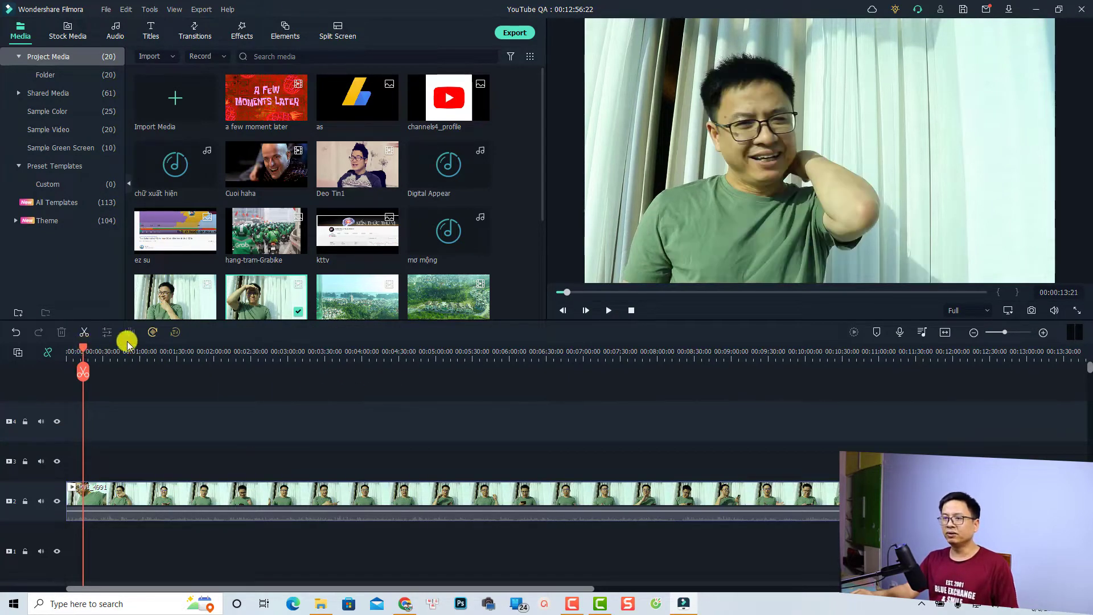
{"action": "left_click", "coordinate": [323, 355]}
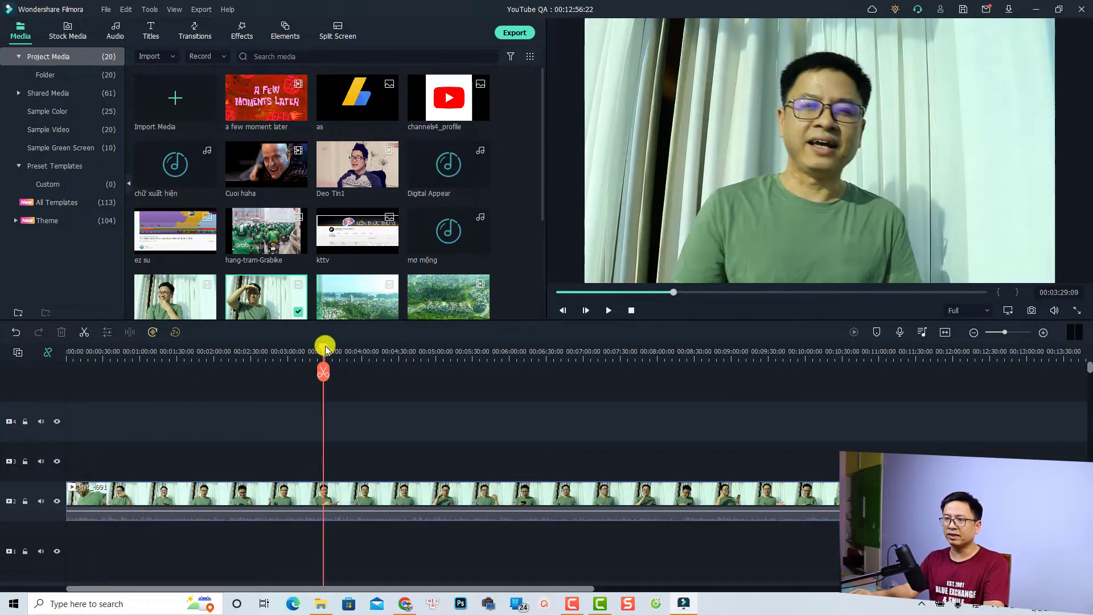
{"action": "left_click_drag", "start_coordinate": [326, 350], "coordinate": [258, 373]}
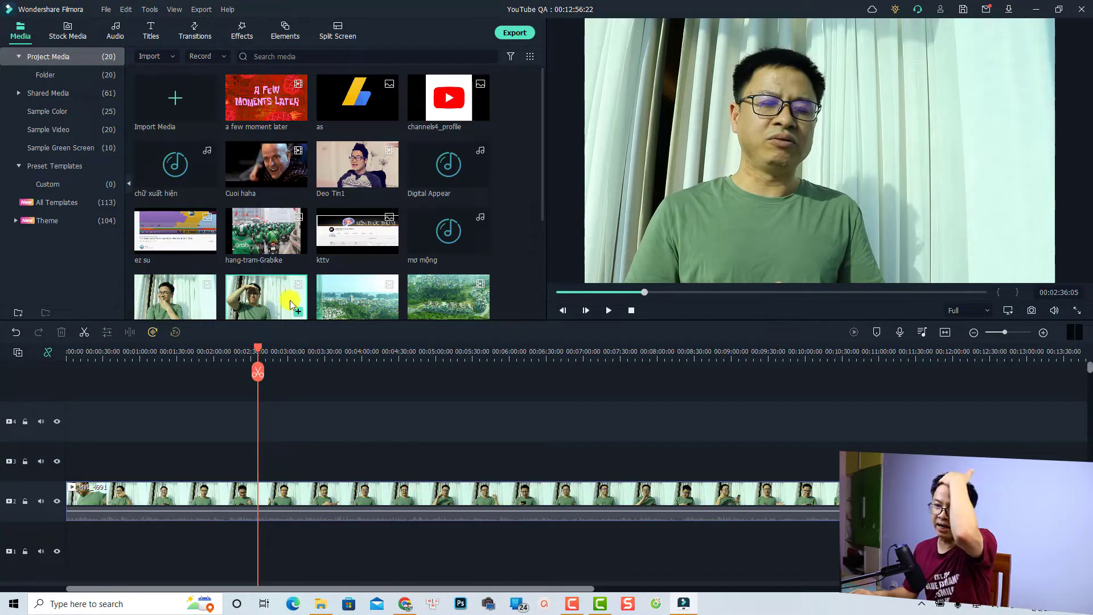
Check the installed program version in the About window and close it.
{"action": "left_click", "coordinate": [228, 10]}
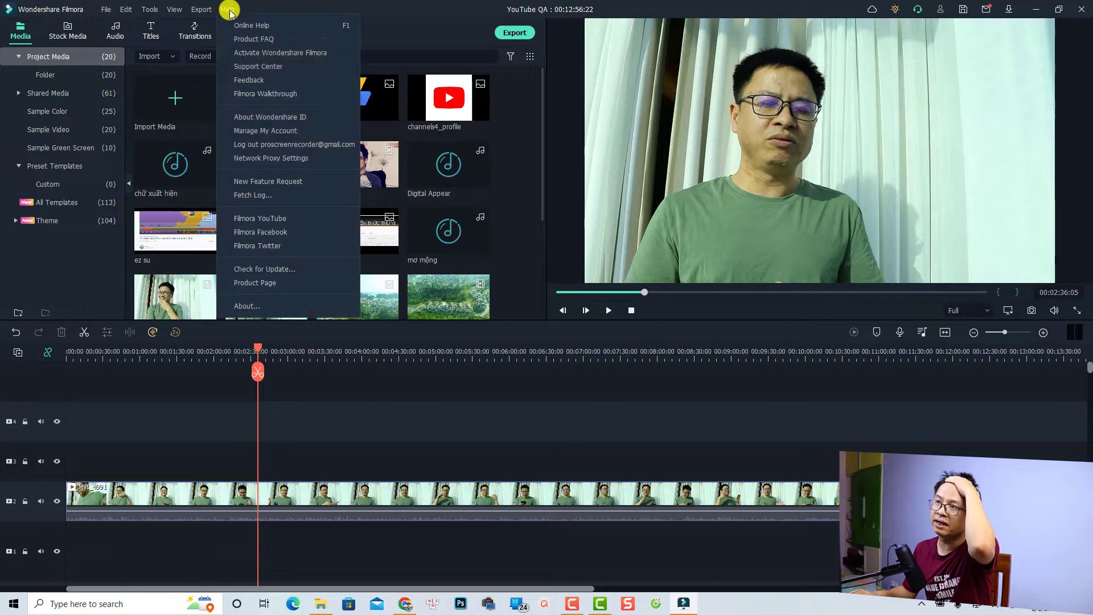
{"action": "left_click", "coordinate": [253, 306]}
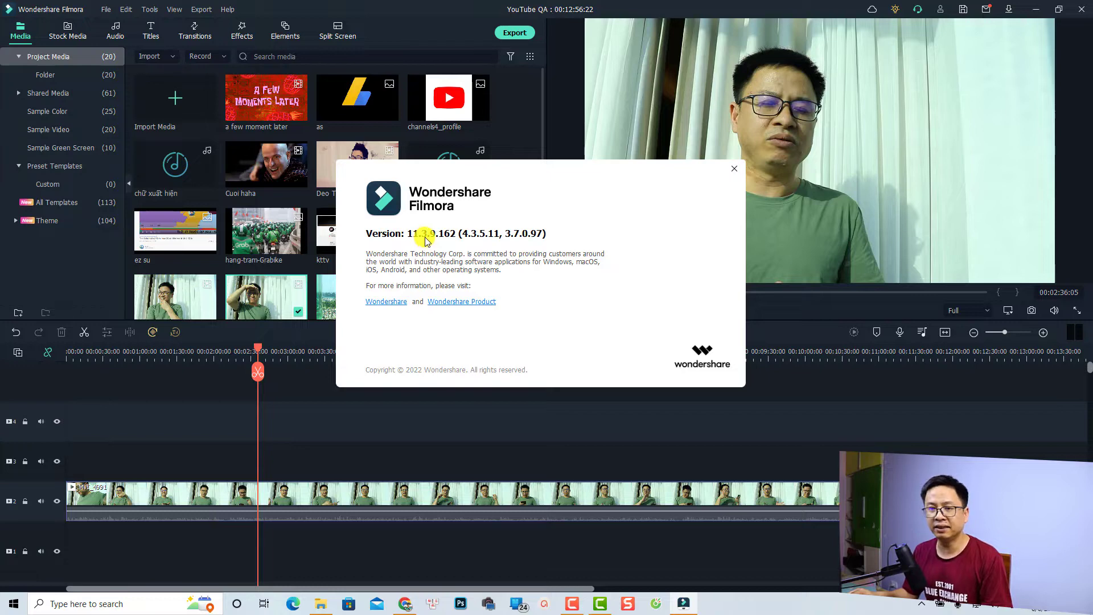
{"action": "left_click", "coordinate": [733, 170]}
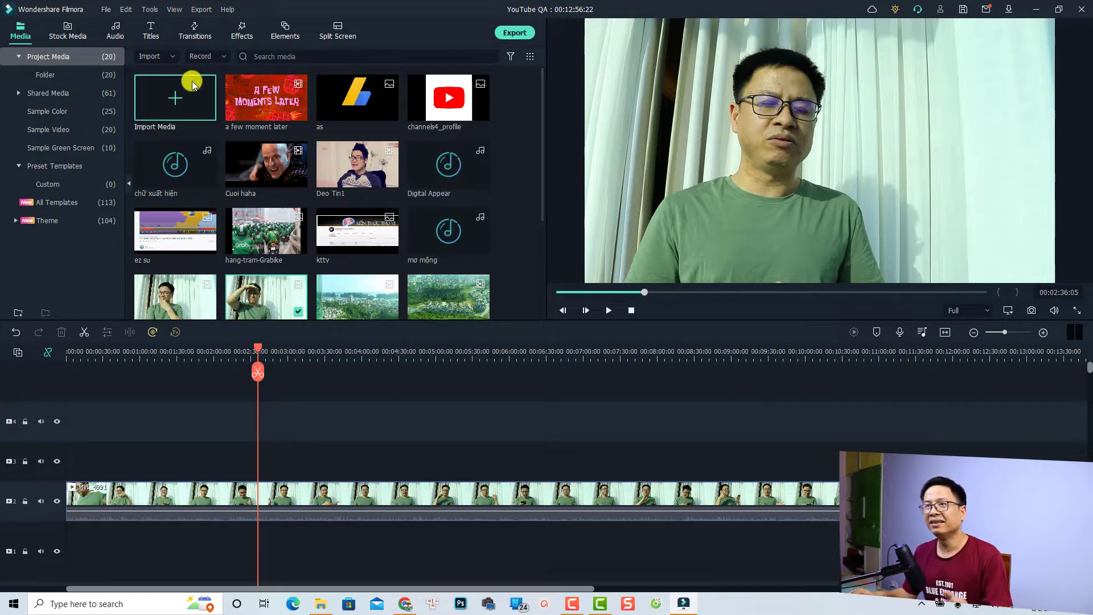
Enable the "Click the blank jump the playhead position" option in the Editing preferences and apply it.
{"action": "left_click", "coordinate": [106, 10]}
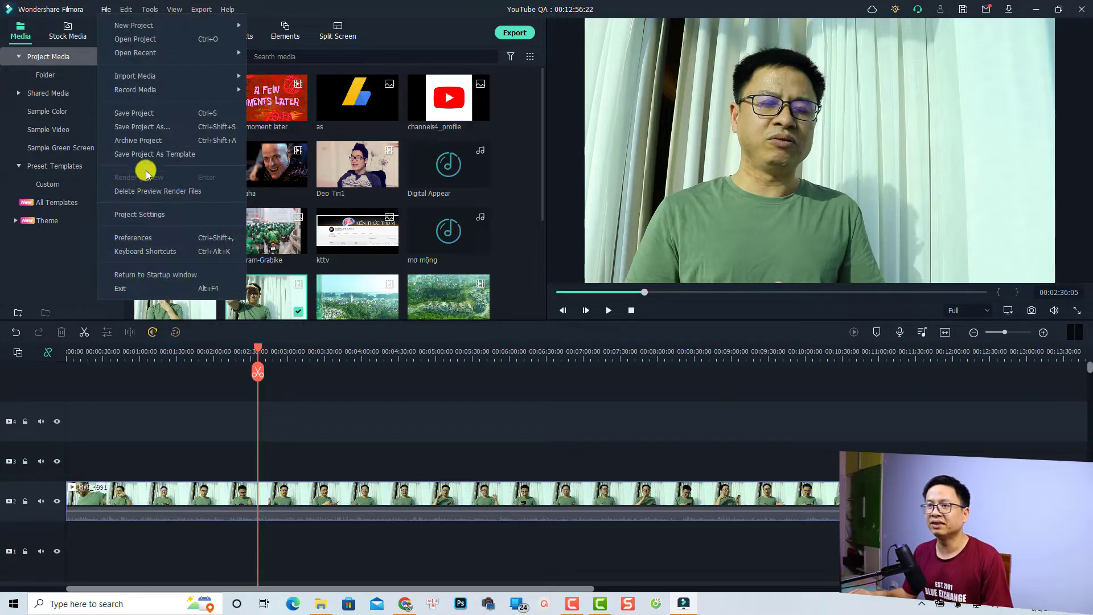
{"action": "left_click", "coordinate": [135, 238]}
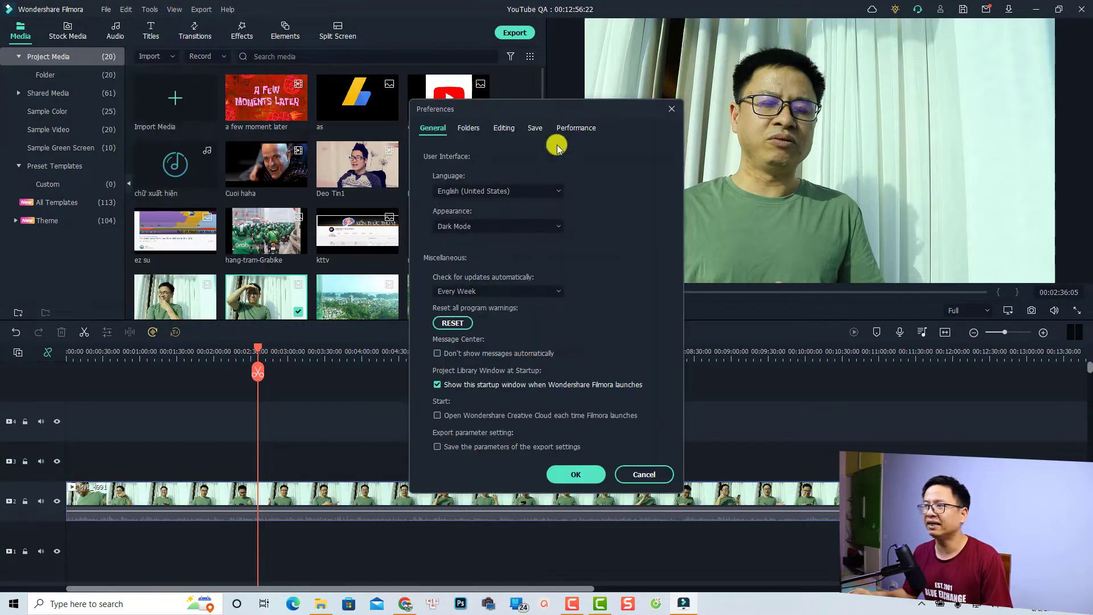
{"action": "left_click", "coordinate": [514, 128]}
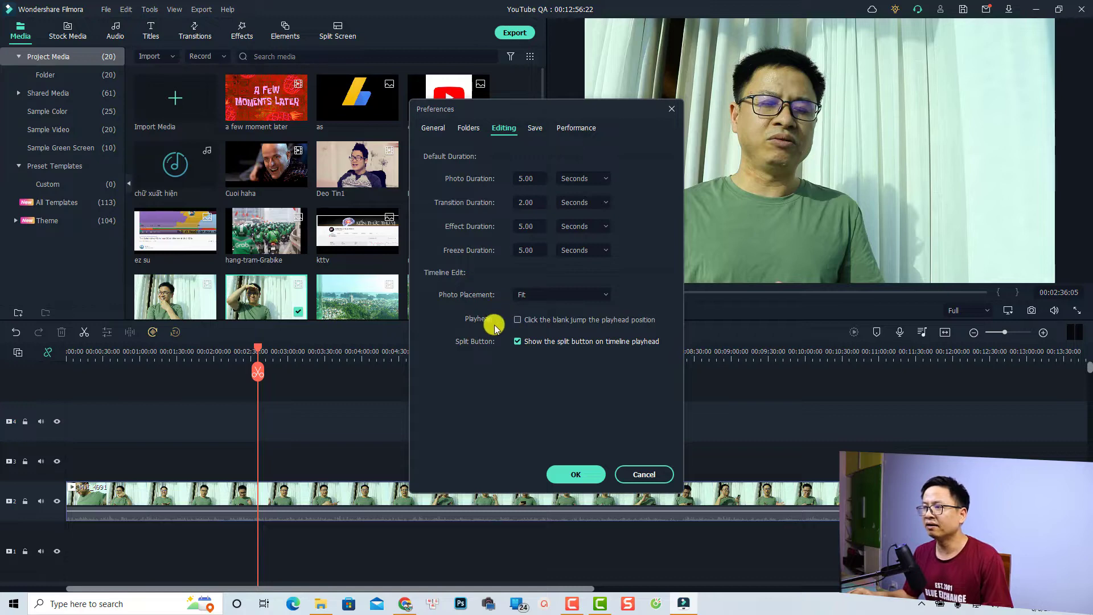
{"action": "left_click", "coordinate": [517, 319]}
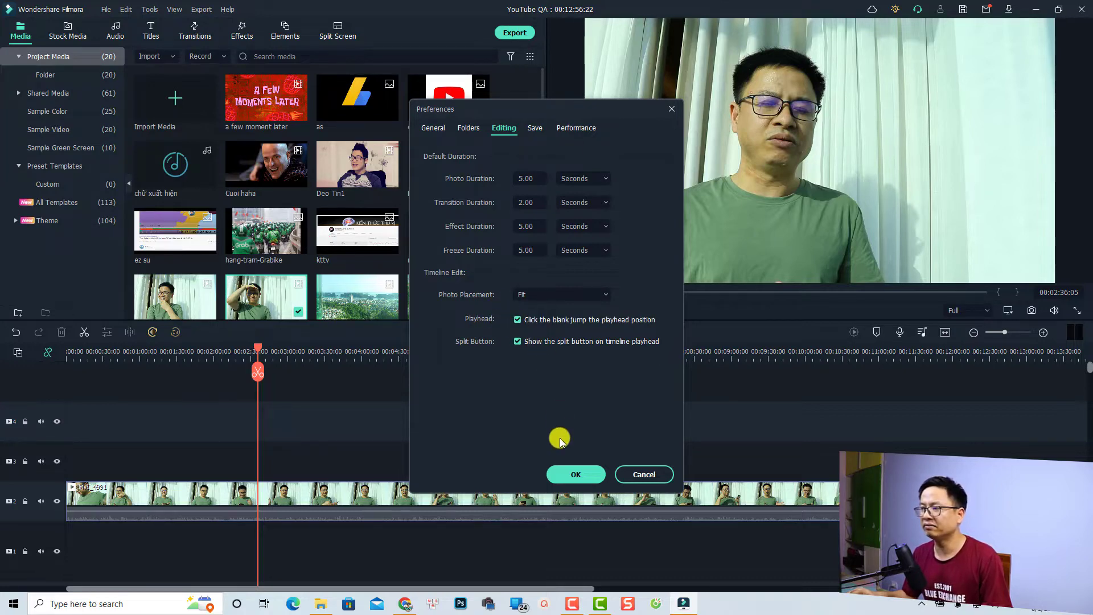
{"action": "left_click", "coordinate": [576, 482]}
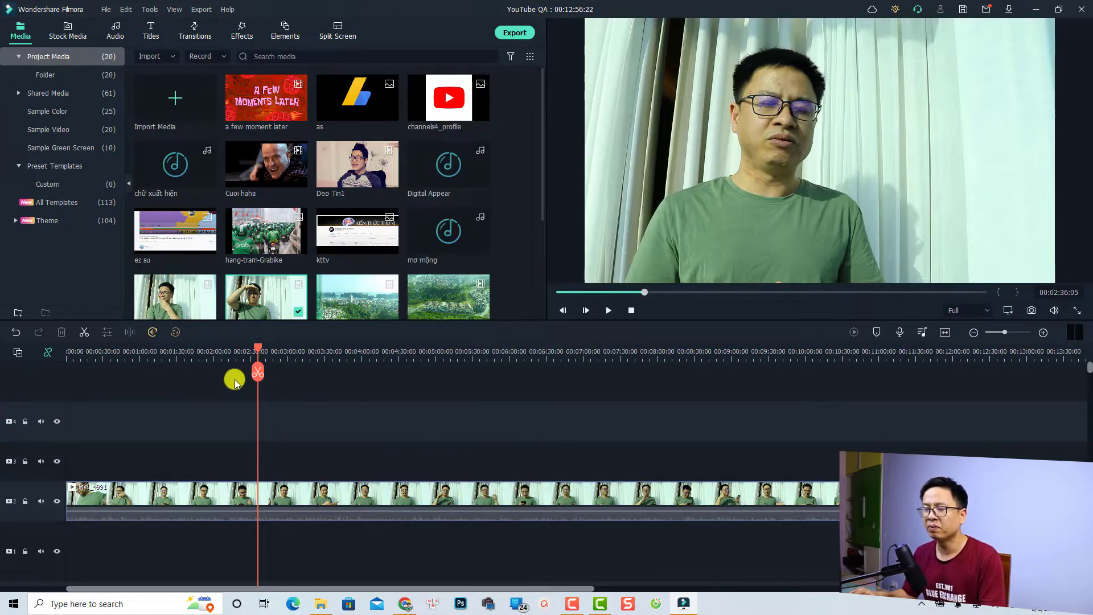
Test jumping the playhead from empty track space and the time ruler, finishing at 00:04:08:05.
{"action": "left_click", "coordinate": [206, 411]}
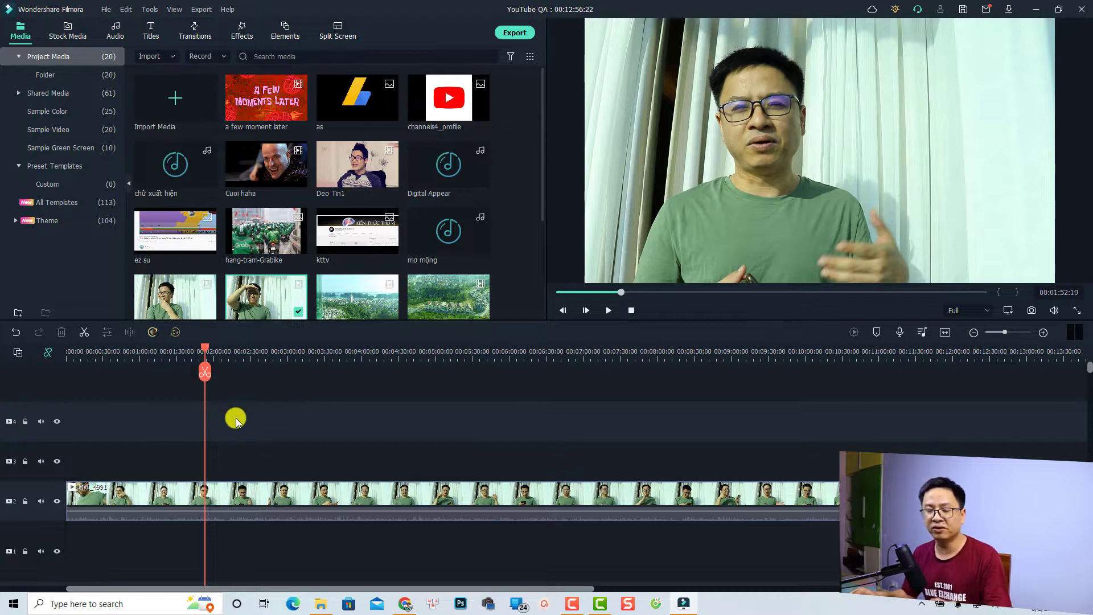
{"action": "left_click", "coordinate": [458, 413]}
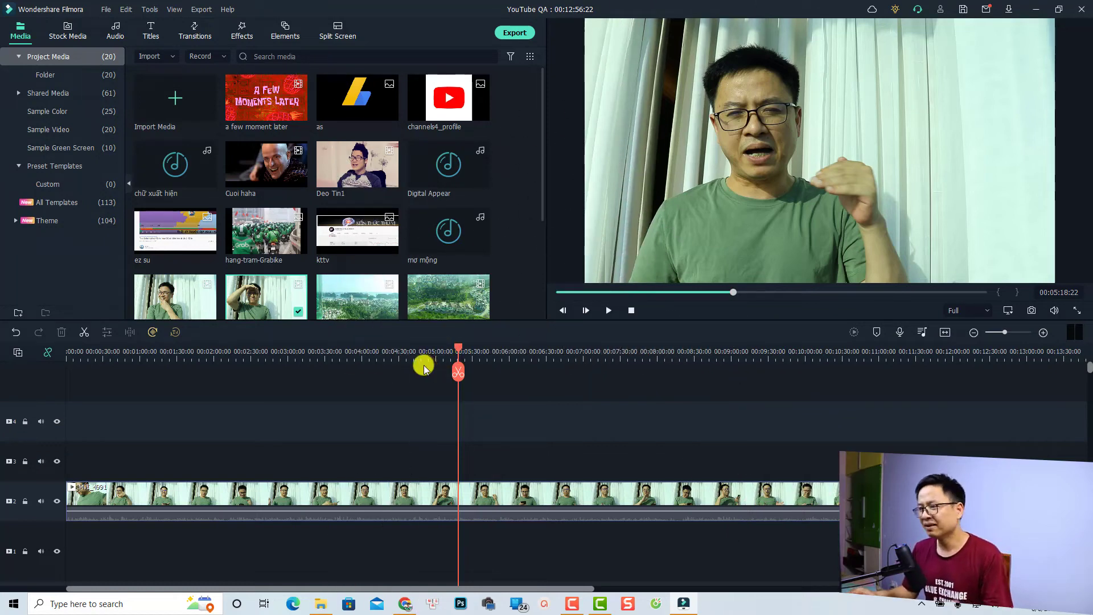
{"action": "left_click", "coordinate": [291, 353]}
{"action": "left_click", "coordinate": [372, 402]}
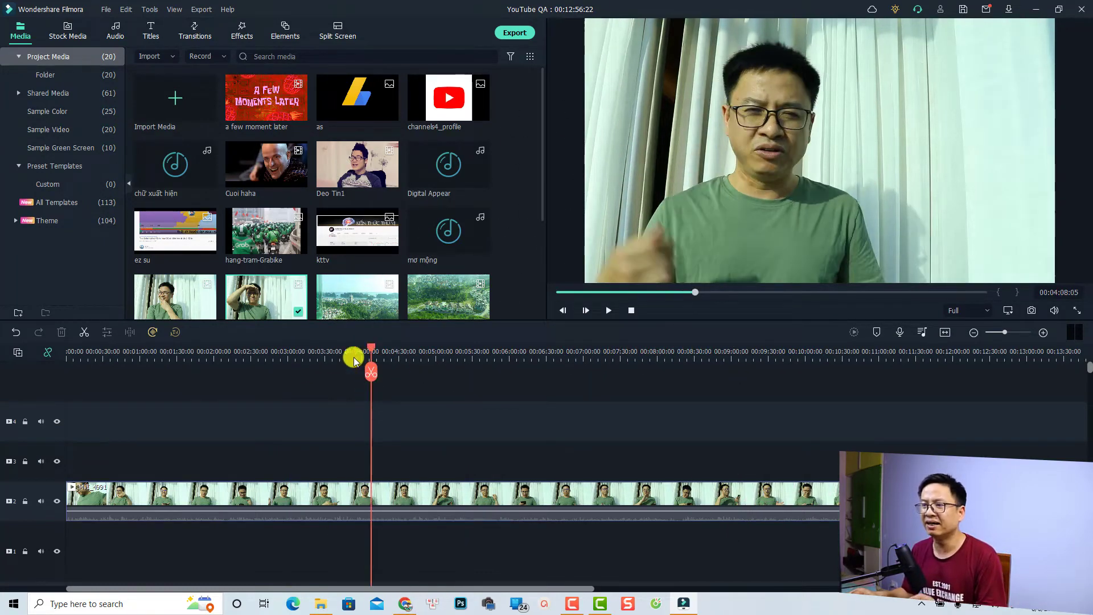
Disable the "Click the blank jump the playhead position" option in the Editing preferences and apply the change.
{"action": "left_click", "coordinate": [105, 9]}
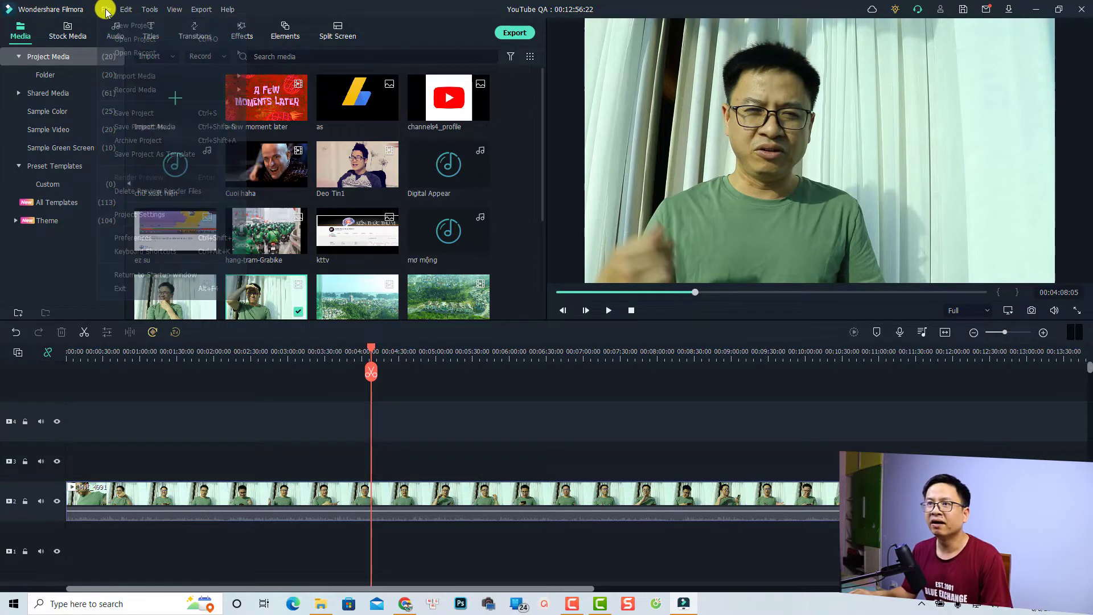
{"action": "left_click", "coordinate": [146, 243]}
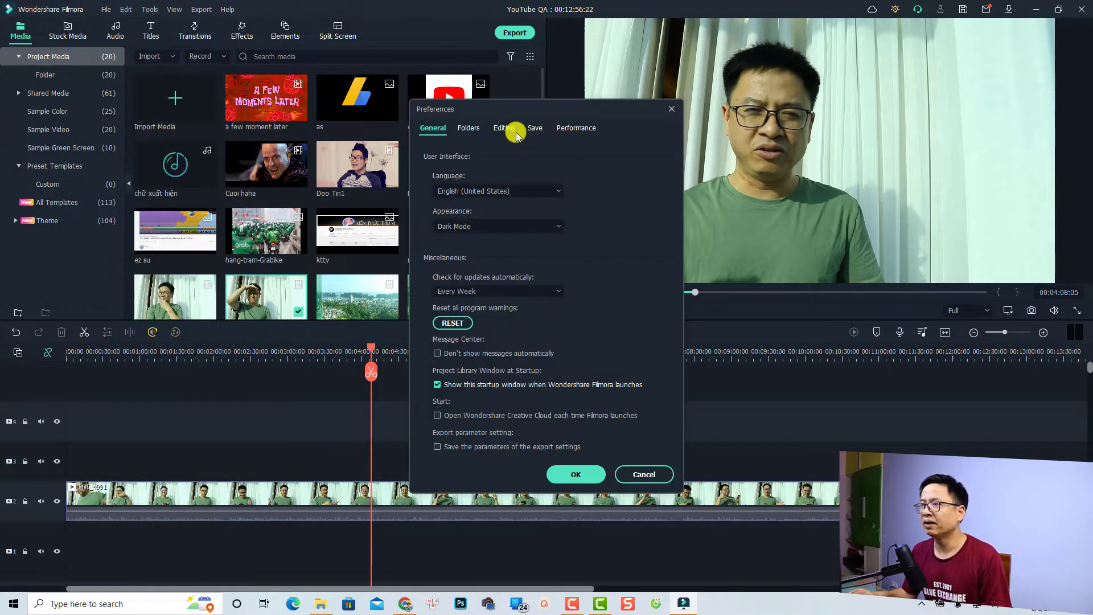
{"action": "left_click", "coordinate": [506, 130]}
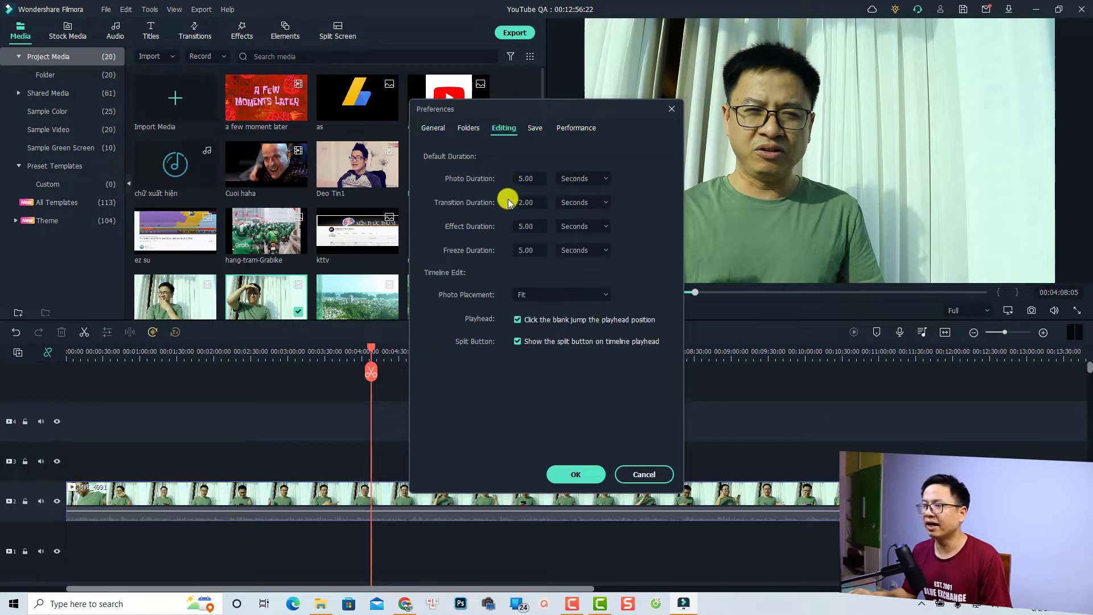
{"action": "left_click", "coordinate": [517, 319]}
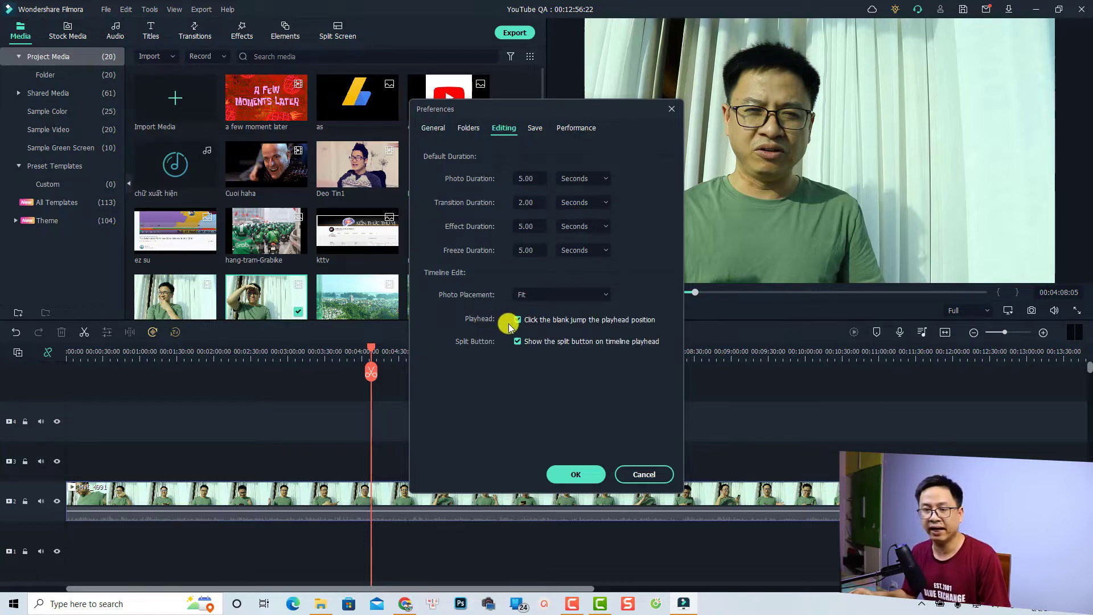
{"action": "left_click", "coordinate": [517, 320]}
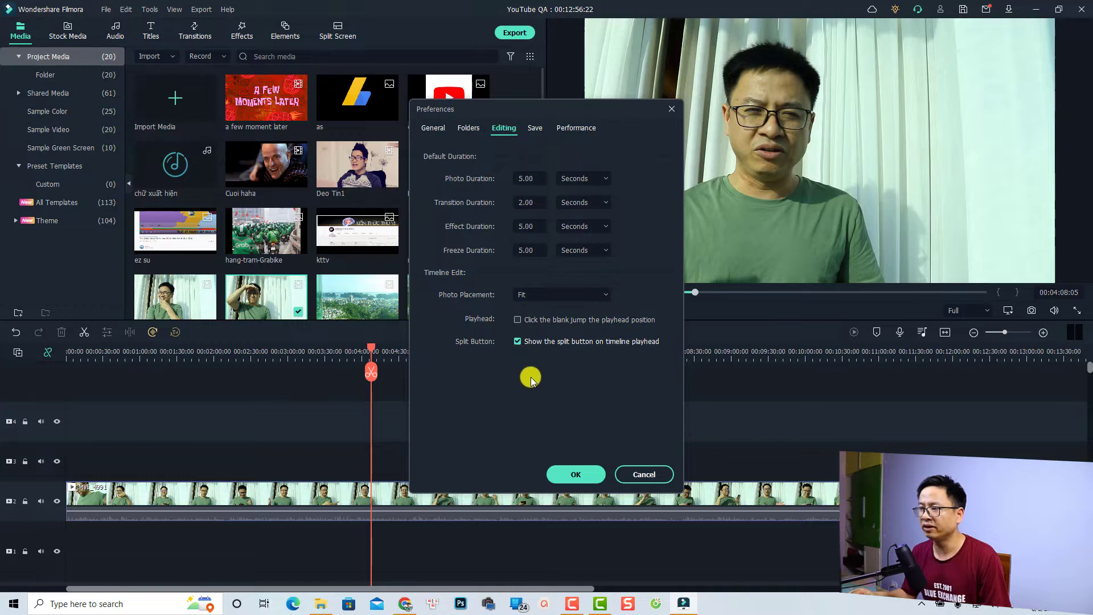
{"action": "left_click", "coordinate": [573, 482]}
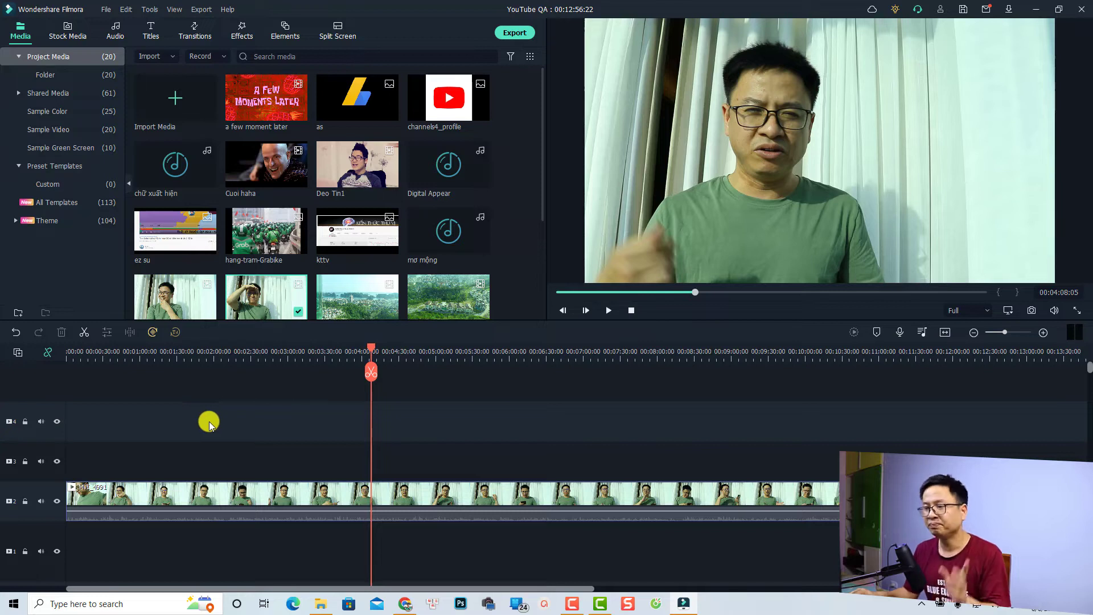
Split the MVI_4991 clip on video track 2 at 00:02:58:21.
{"action": "left_click", "coordinate": [264, 357]}
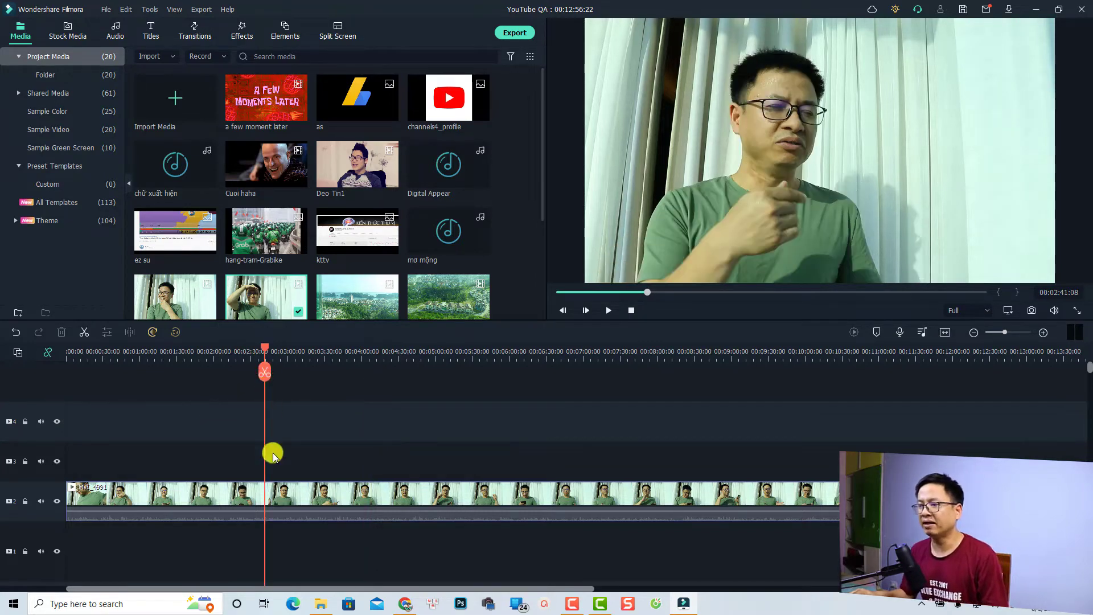
{"action": "left_click", "coordinate": [275, 491]}
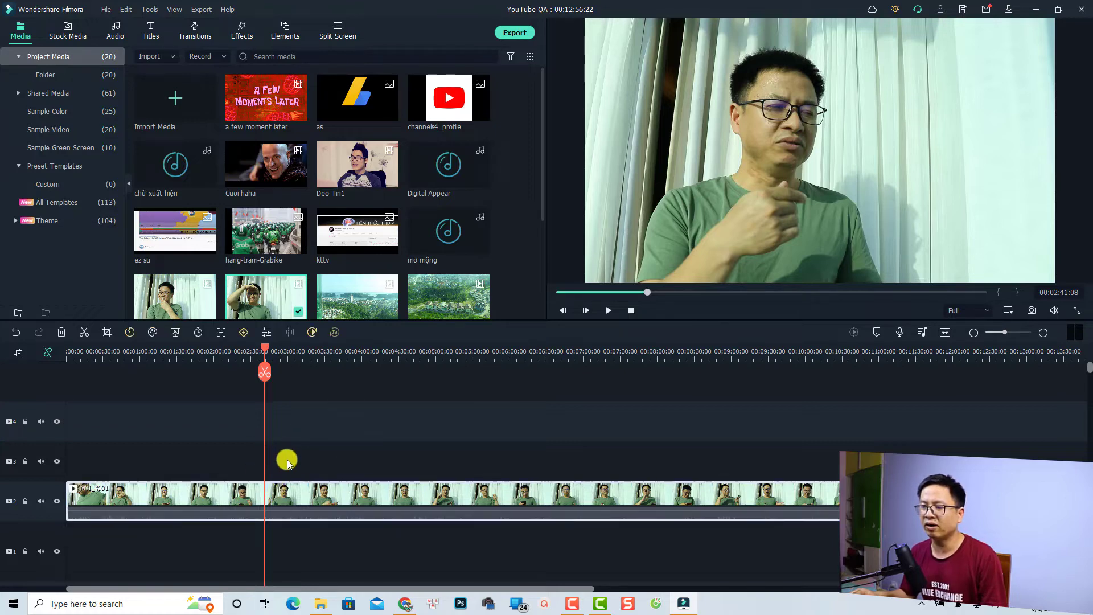
{"action": "left_click_drag", "start_coordinate": [270, 351], "coordinate": [285, 378]}
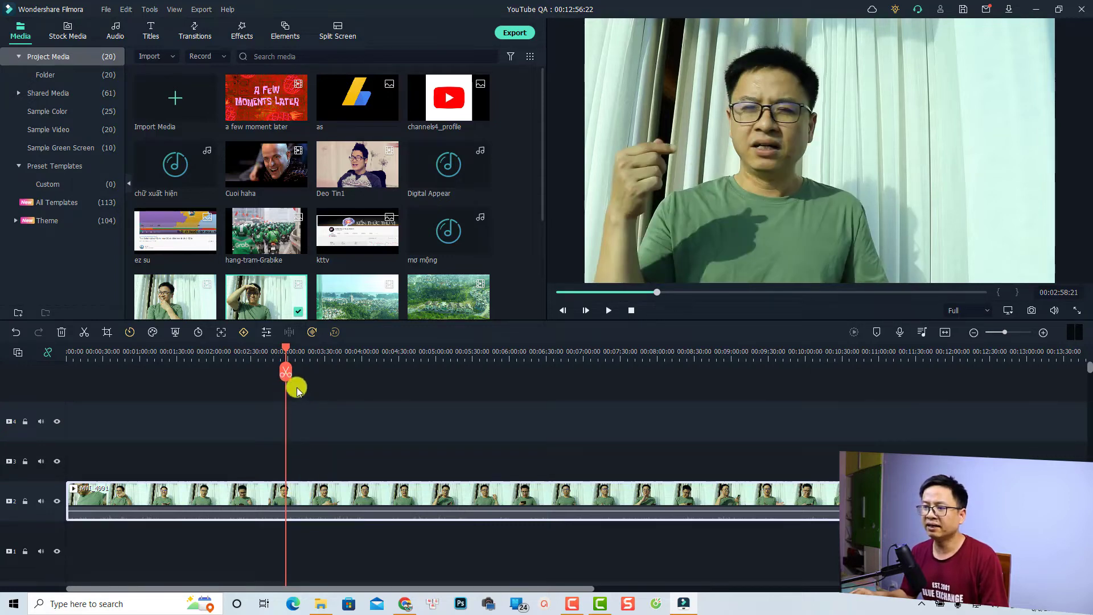
{"action": "left_click", "coordinate": [286, 373]}
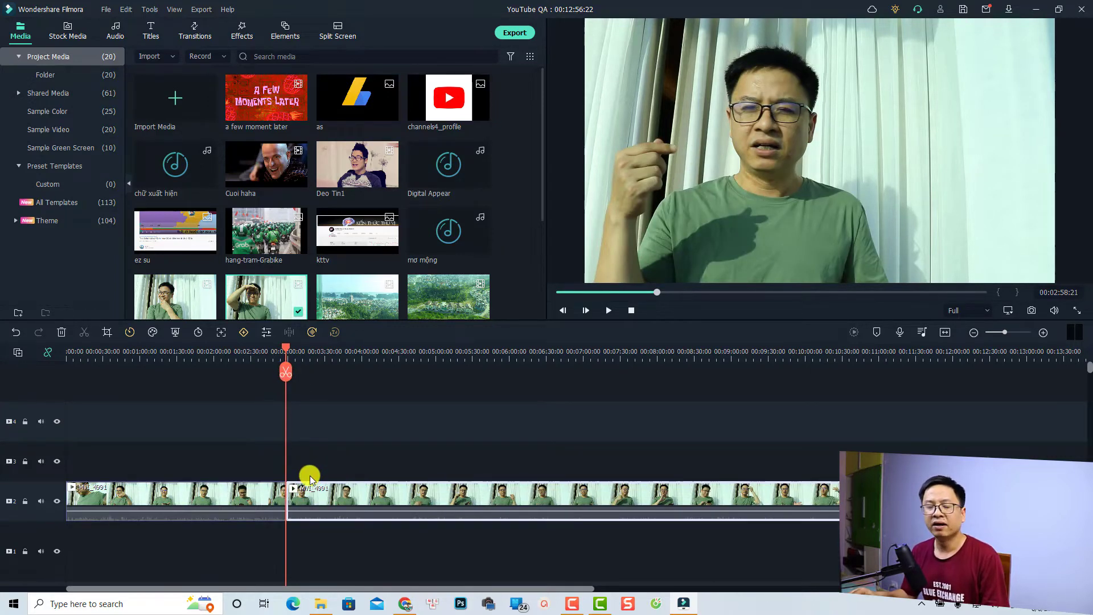
Split the second part of the MVI_4991 clip at 00:04:47:01 and select the resulting middle segment.
{"action": "left_click", "coordinate": [419, 350]}
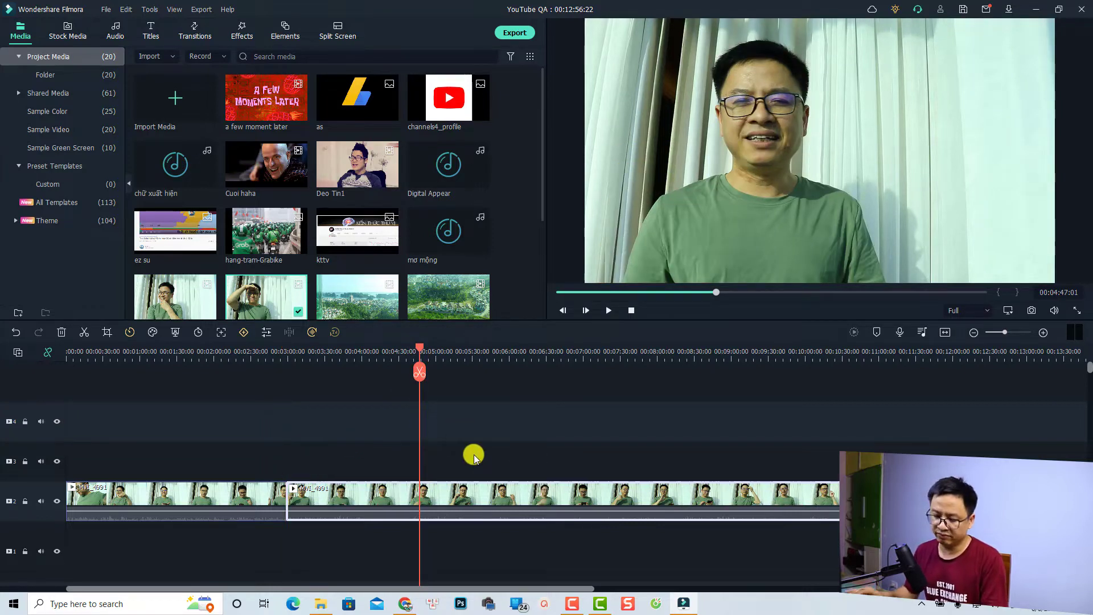
{"action": "key", "text": "ctrl+b"}
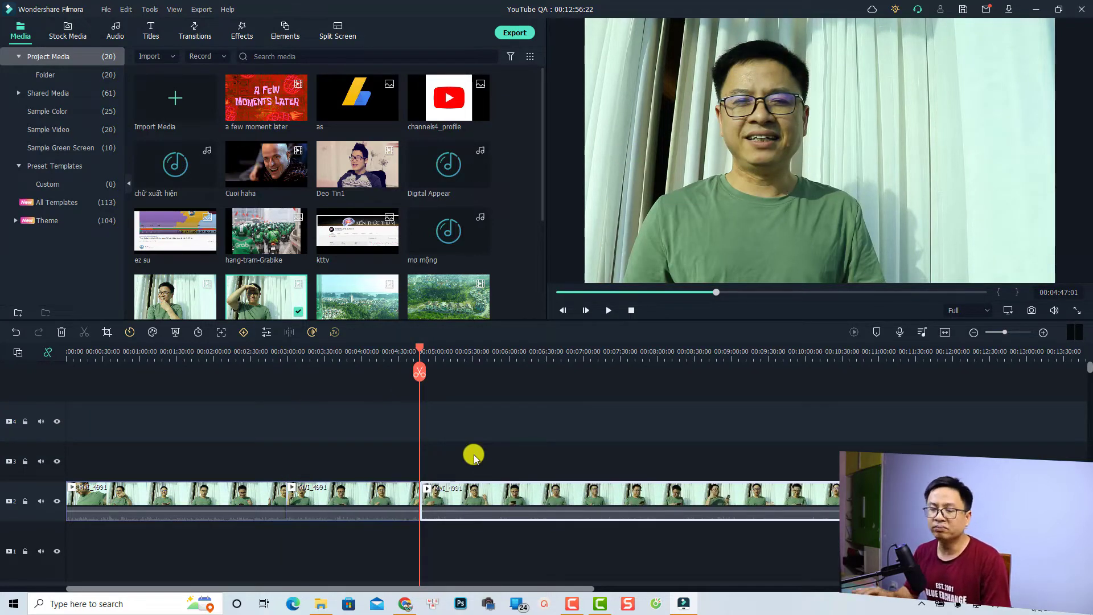
{"action": "left_click", "coordinate": [375, 490]}
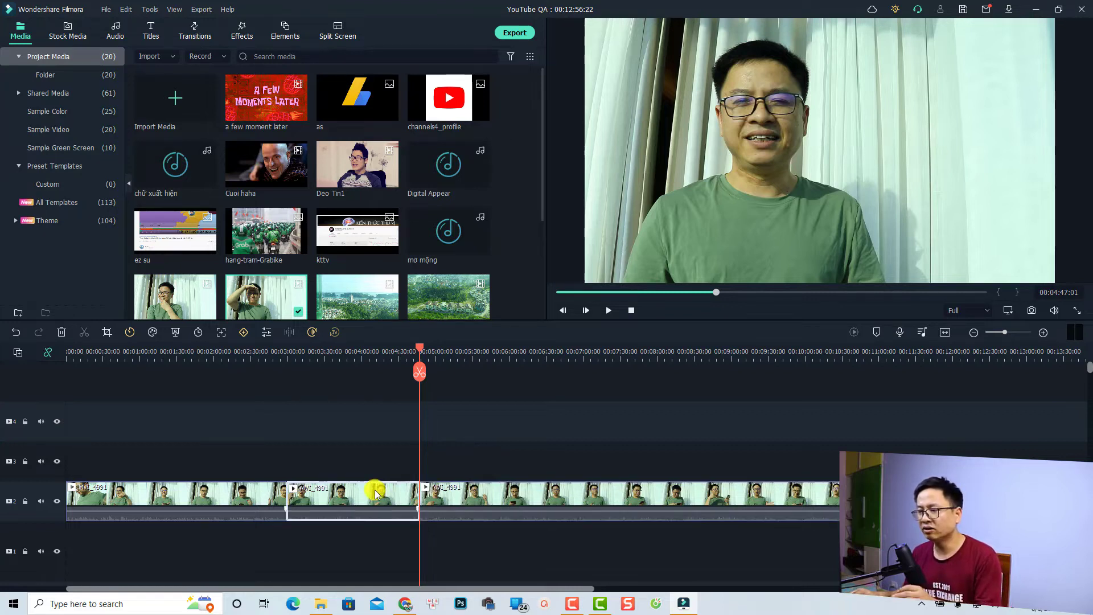
Delete the middle segment of the MVI_4991 clip and close the gap it leaves on video track 2.
{"action": "key", "text": "Delete"}
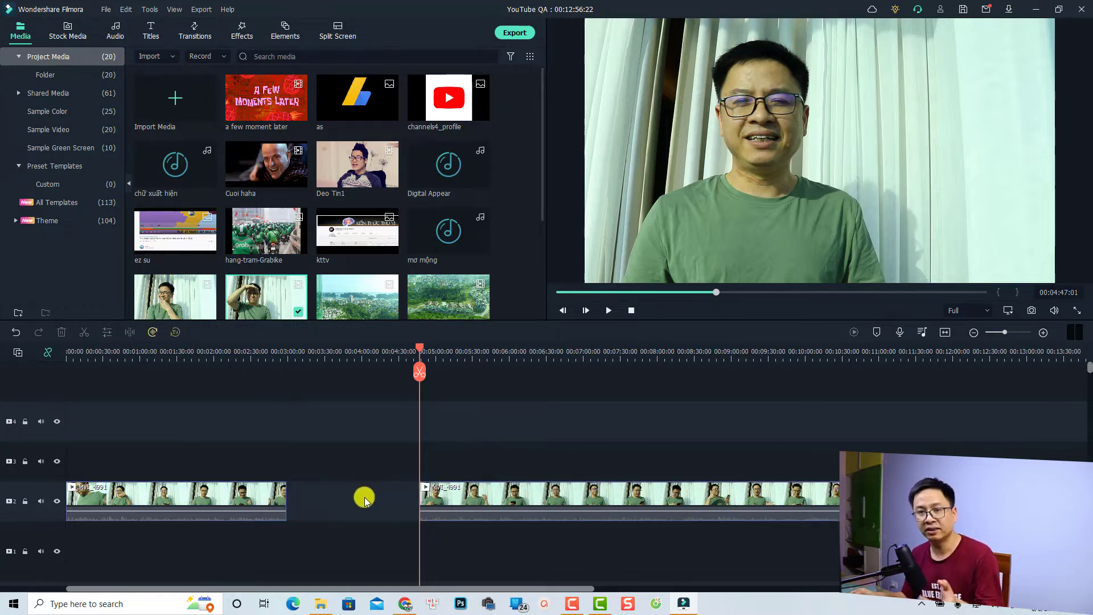
{"action": "left_click", "coordinate": [367, 498]}
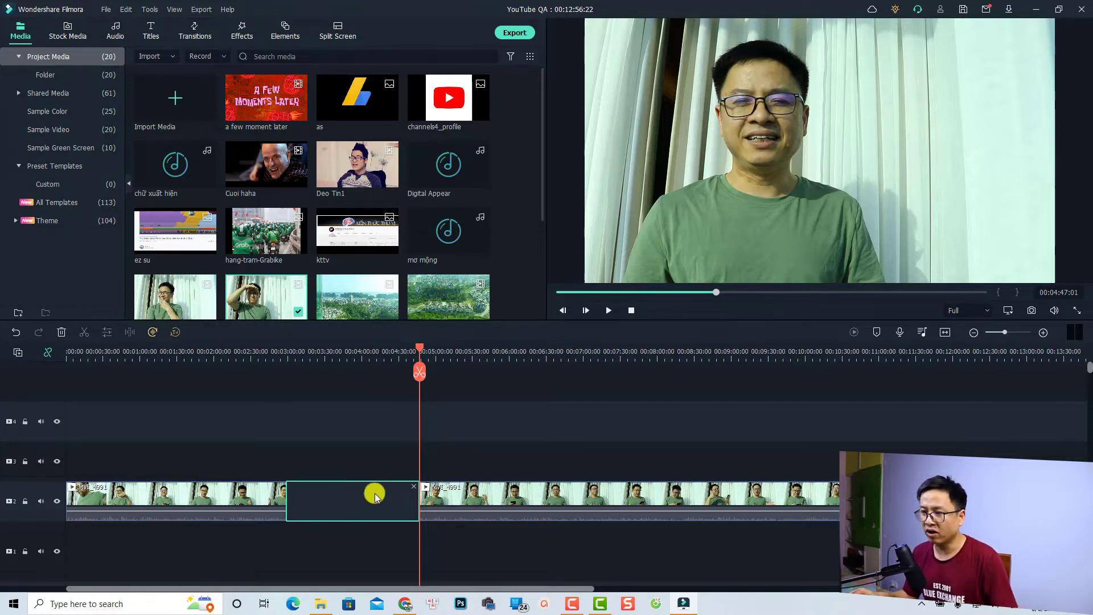
{"action": "right_click", "coordinate": [361, 500]}
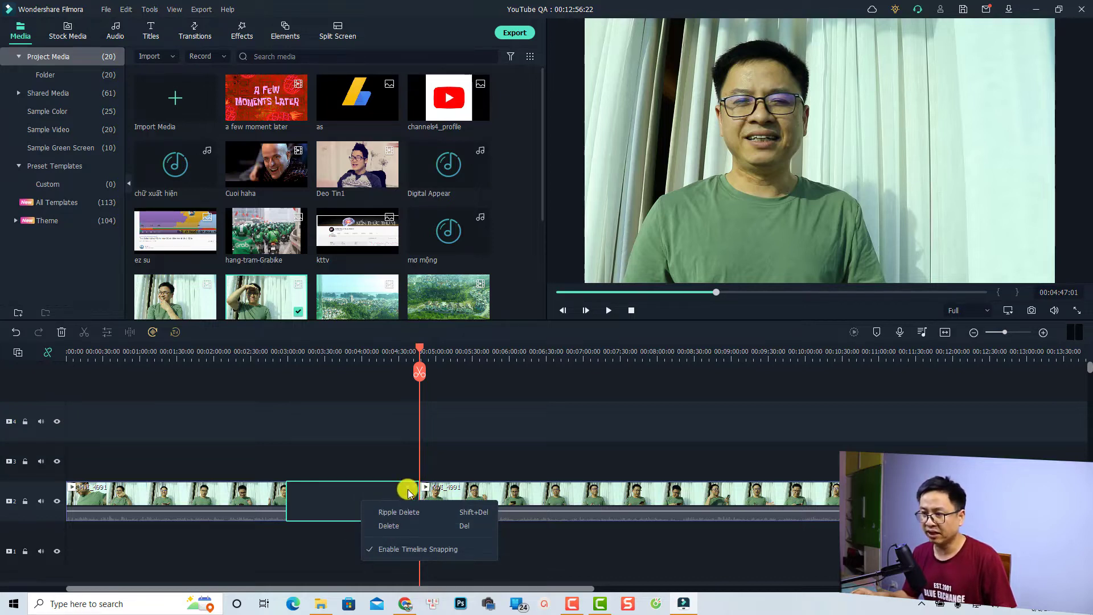
{"action": "left_click", "coordinate": [329, 506]}
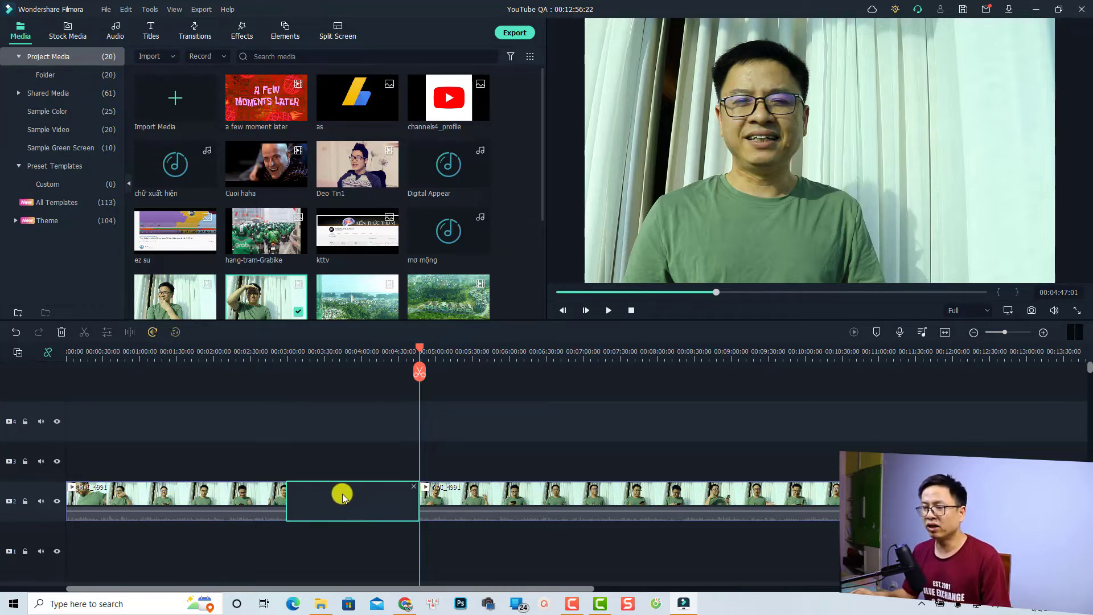
{"action": "key", "text": "Delete"}
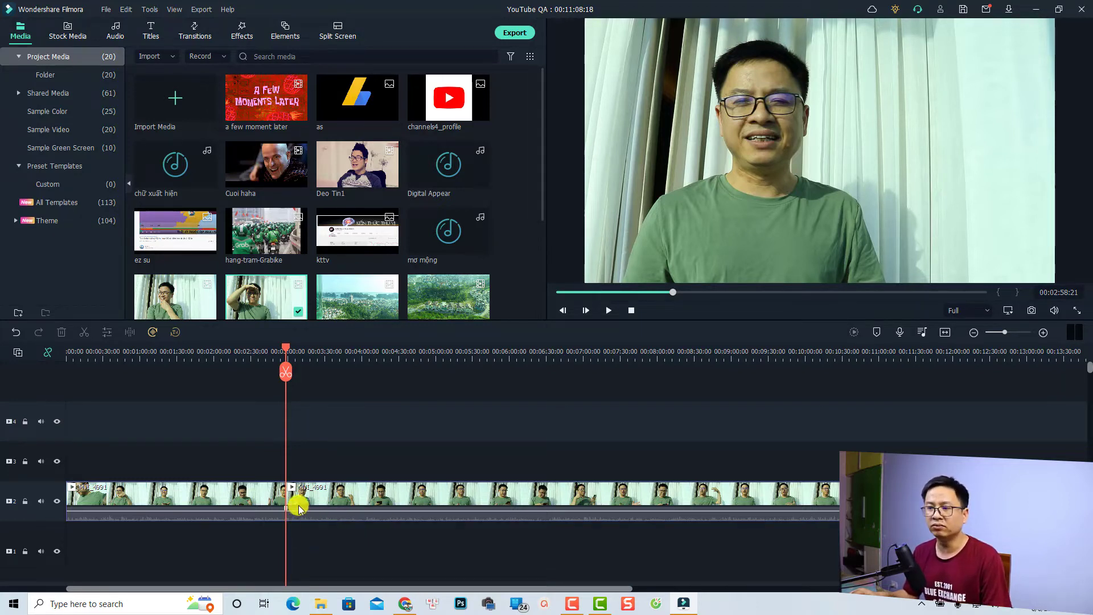
With Auto Ripple enabled, split the first segment at 00:01:02:10 and delete its second part.
{"action": "left_click_drag", "start_coordinate": [288, 353], "coordinate": [139, 444]}
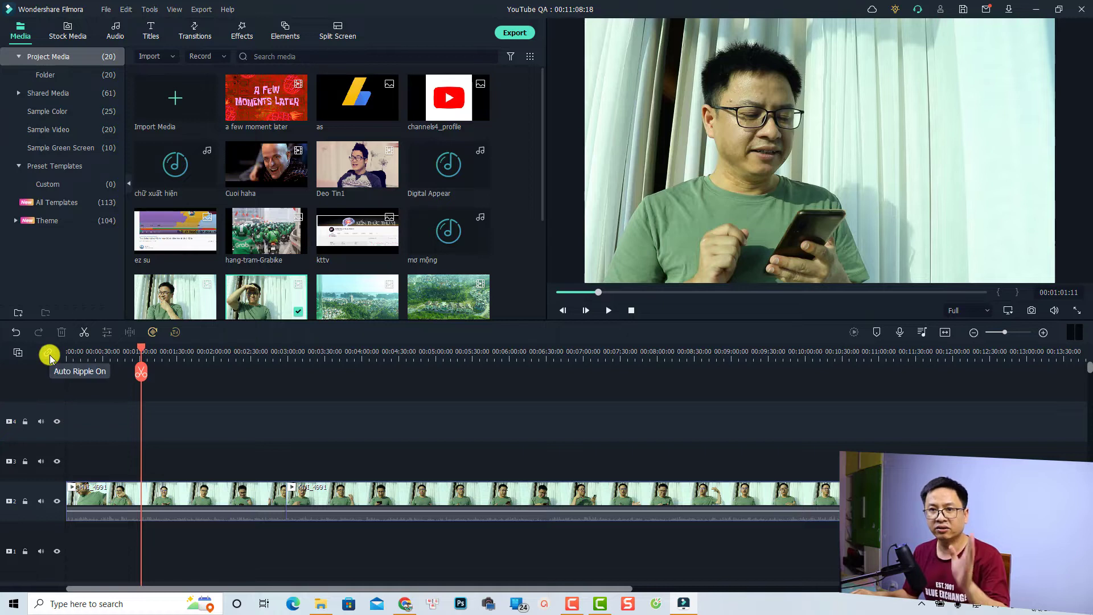
{"action": "left_click", "coordinate": [166, 493]}
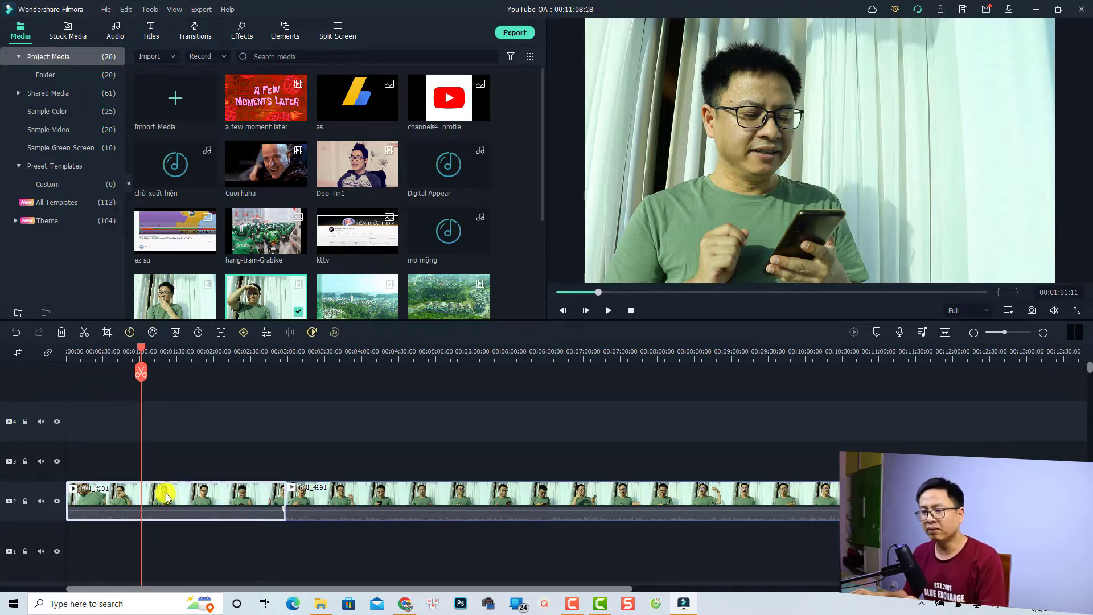
{"action": "key", "text": "space"}
{"action": "key", "text": "space"}
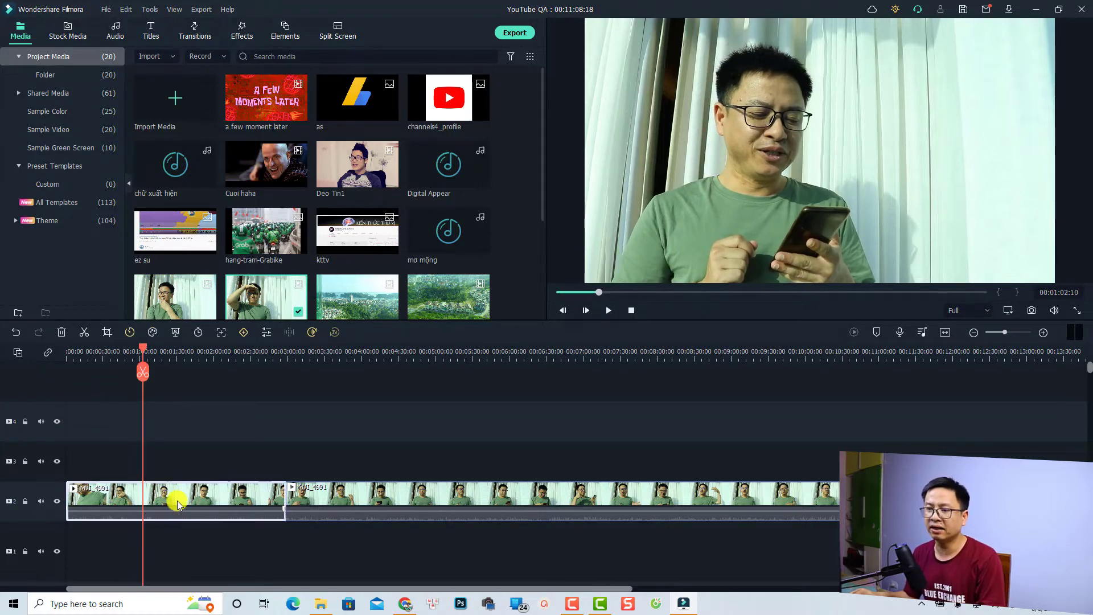
{"action": "key", "text": "ctrl+b"}
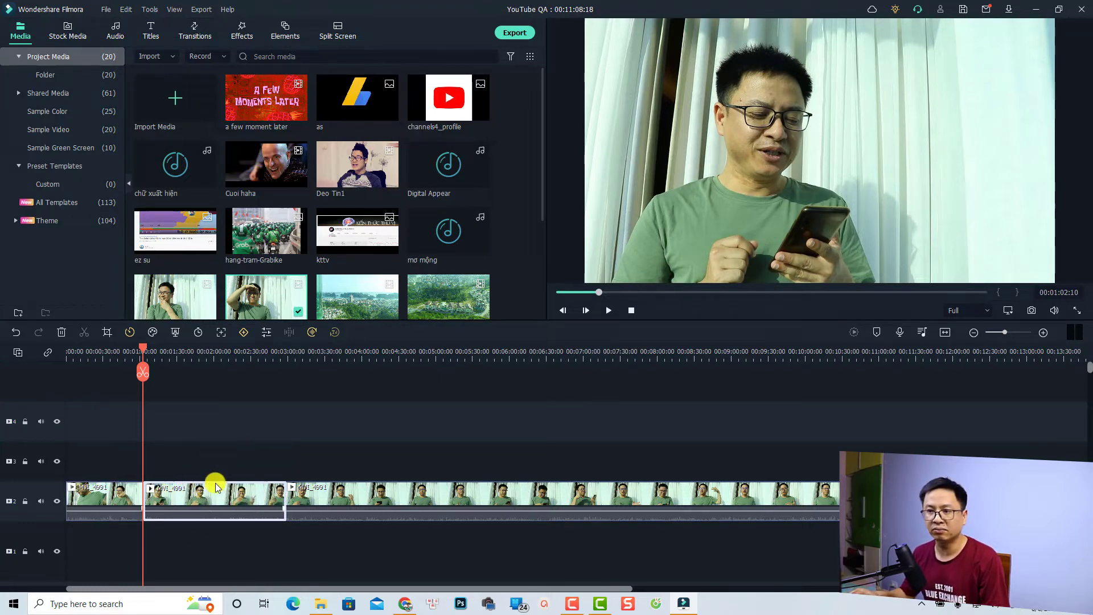
{"action": "key", "text": "Delete"}
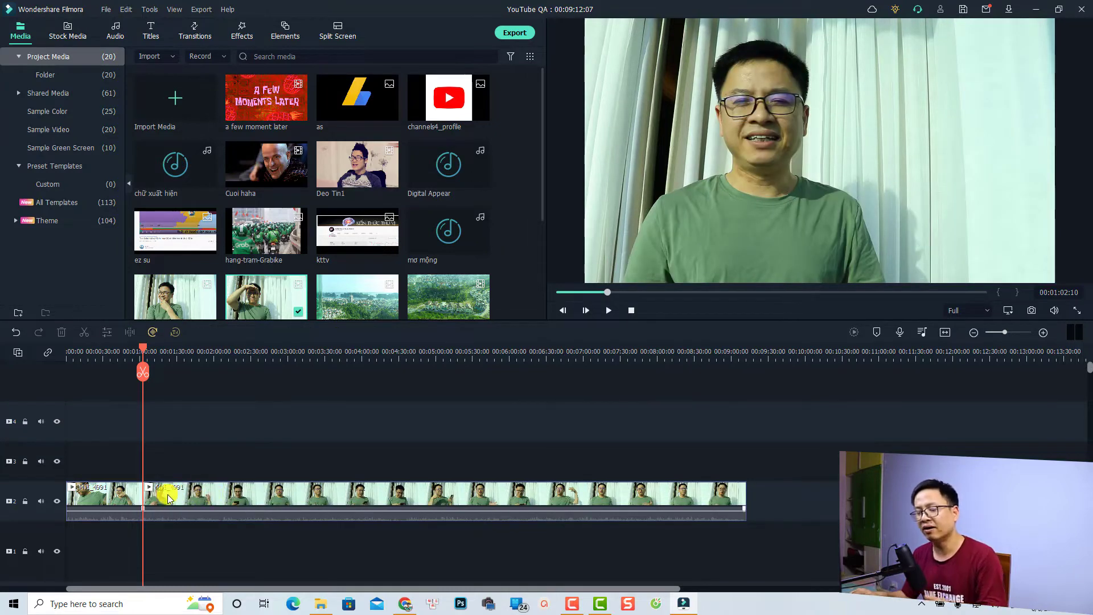
Move the second segment along video track 2 to start at about 00:03:35, leaving a gap after the first segment.
{"action": "left_click_drag", "start_coordinate": [200, 505], "coordinate": [405, 508]}
{"action": "left_click_drag", "start_coordinate": [474, 491], "coordinate": [201, 500]}
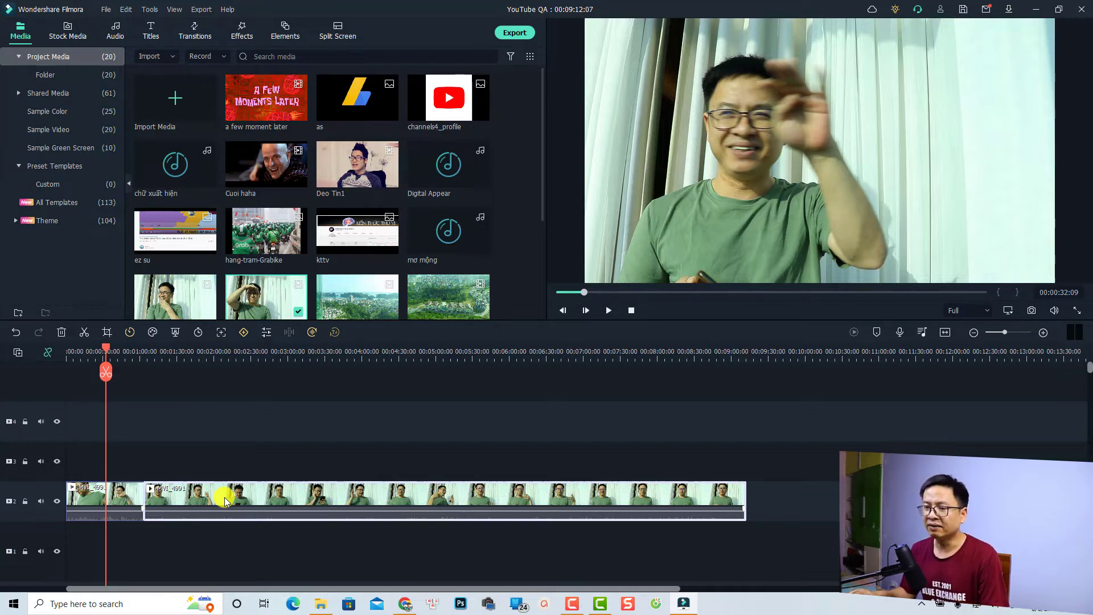
{"action": "left_click_drag", "start_coordinate": [225, 497], "coordinate": [419, 503]}
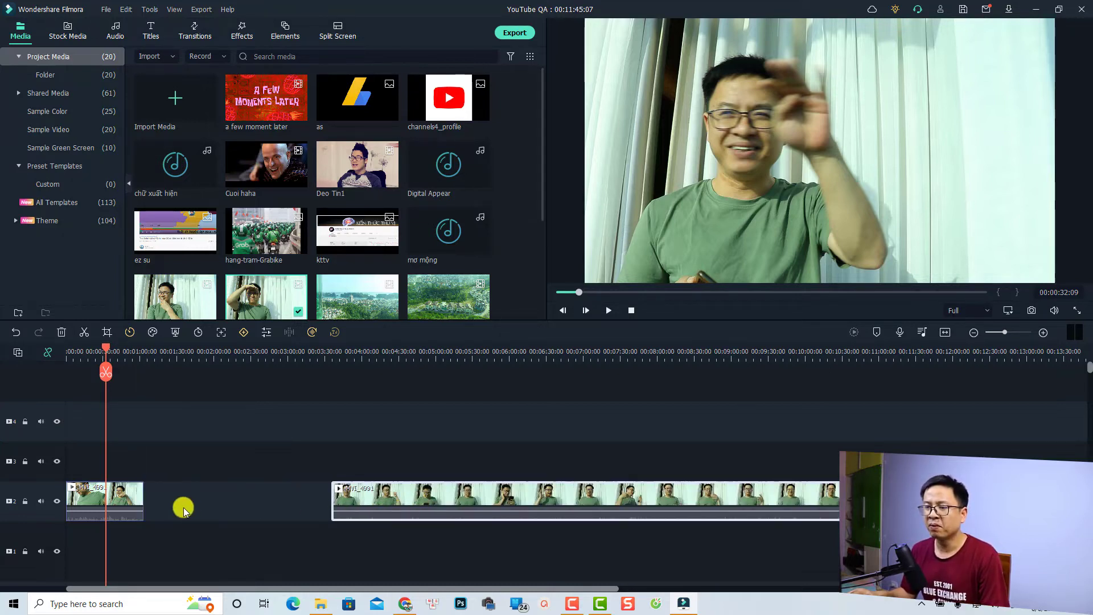
Extend the first segment's end to 00:02:32:03 and the second segment's start back to about 00:02:54.
{"action": "left_click", "coordinate": [132, 494]}
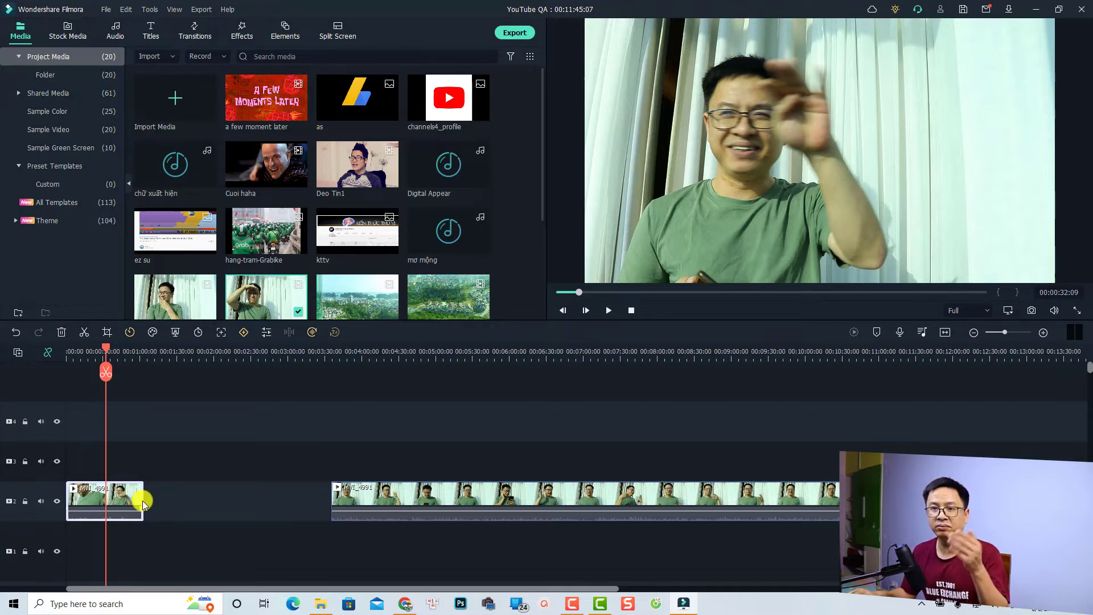
{"action": "left_click_drag", "start_coordinate": [143, 501], "coordinate": [254, 501]}
{"action": "left_click", "coordinate": [361, 493]}
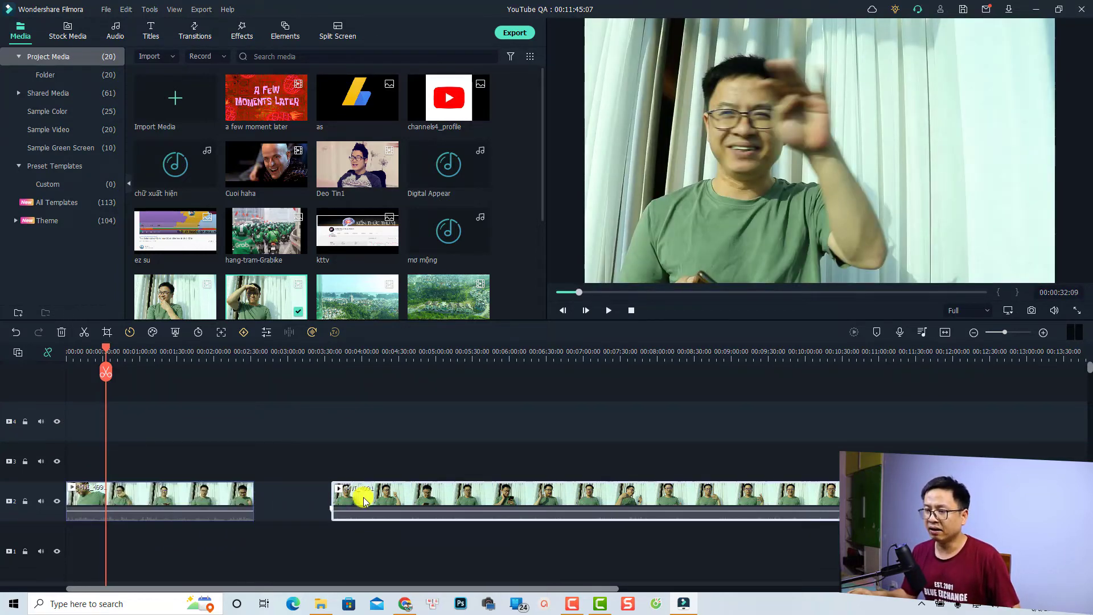
{"action": "left_click_drag", "start_coordinate": [332, 494], "coordinate": [281, 493]}
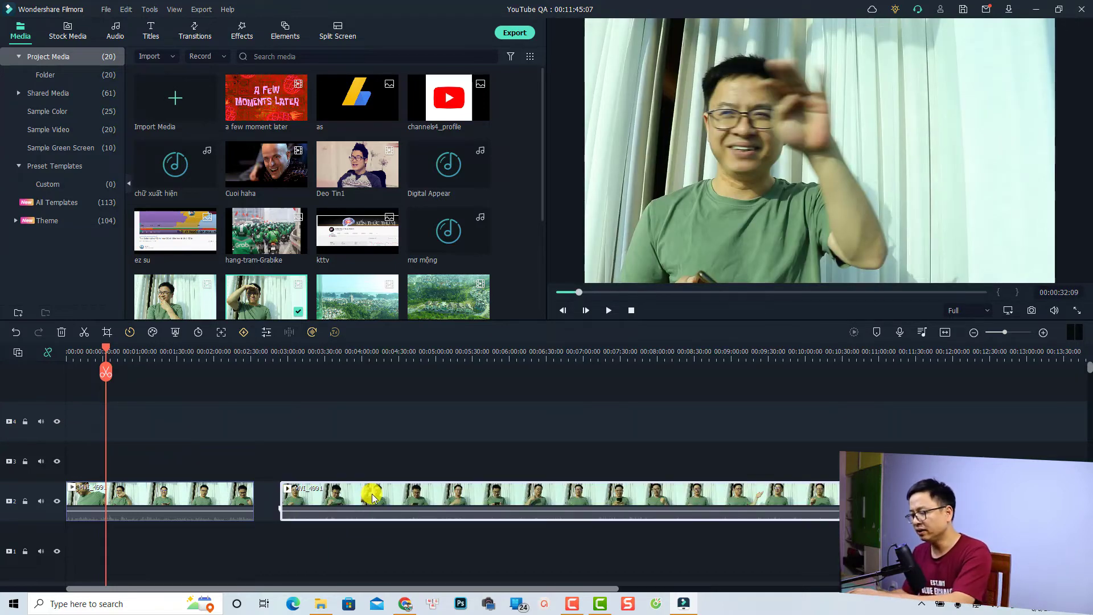
Delete the second segment and extend the end of the remaining MVI_4991 clip to its full length, 00:12:56:22.
{"action": "key", "text": "Delete"}
{"action": "left_click", "coordinate": [245, 502]}
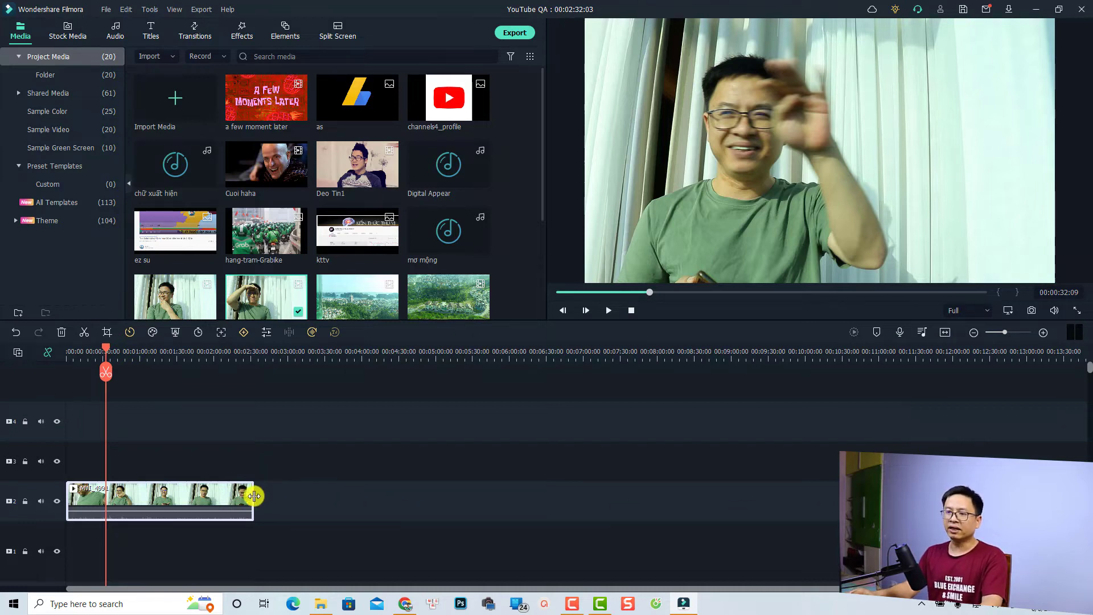
{"action": "left_click_drag", "start_coordinate": [254, 496], "coordinate": [939, 491]}
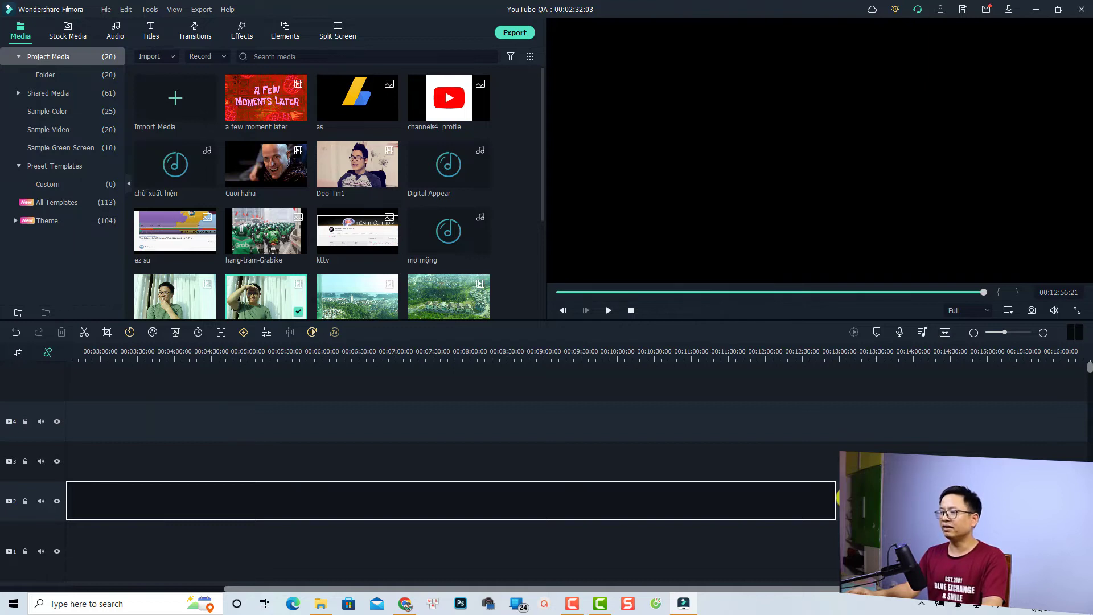
{"action": "left_click_drag", "start_coordinate": [939, 490], "coordinate": [837, 495]}
{"action": "left_click", "coordinate": [834, 359]}
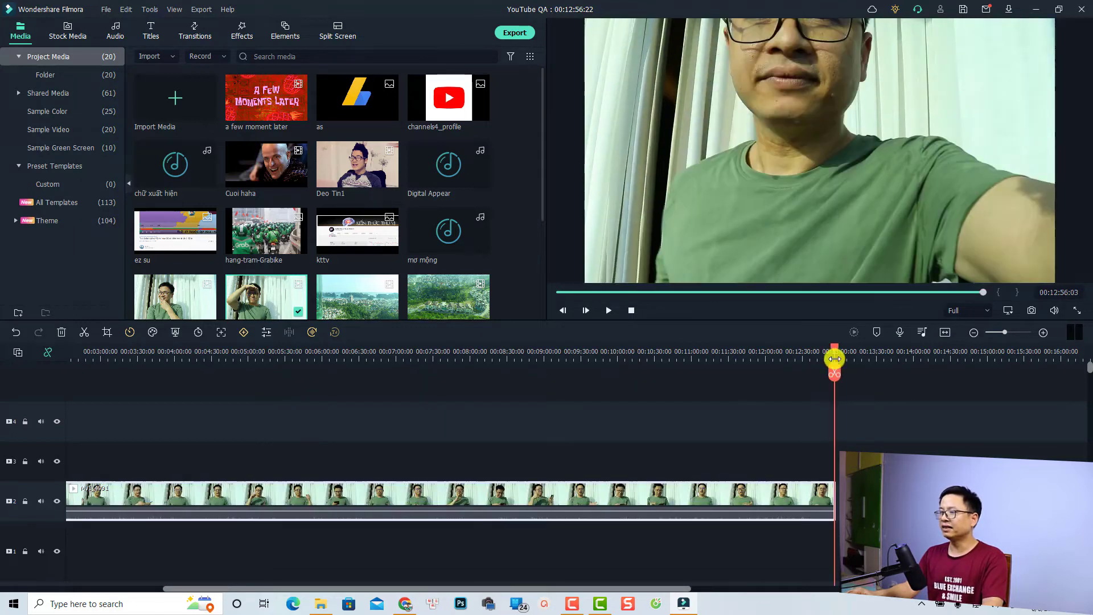
Split off and delete everything after 00:10:02:08, and restore it by extending the clip's end to full length.
{"action": "left_click", "coordinate": [620, 357]}
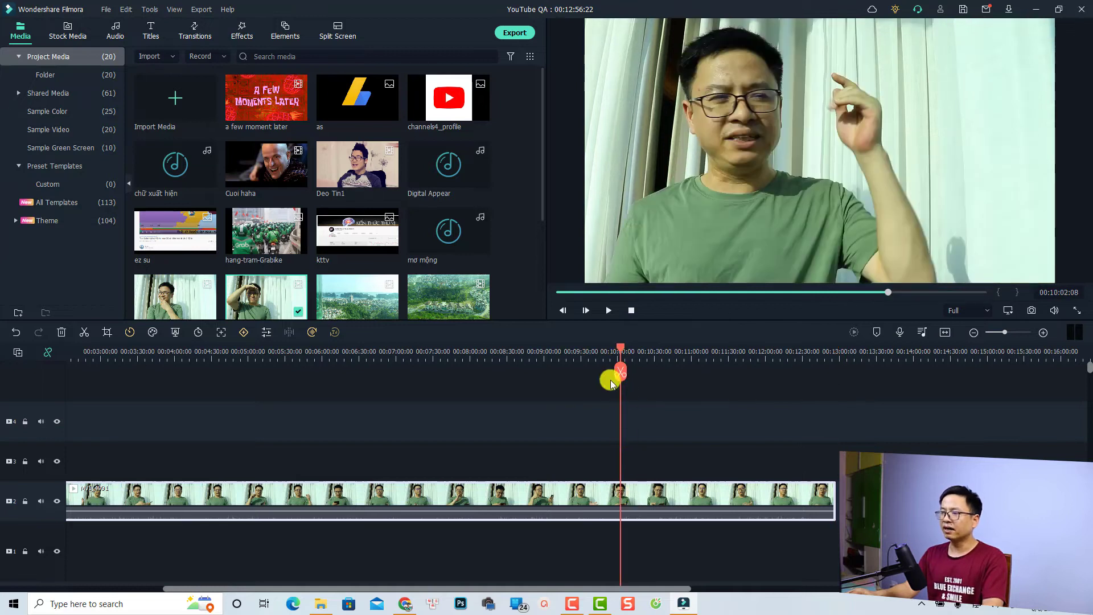
{"action": "left_click", "coordinate": [621, 372]}
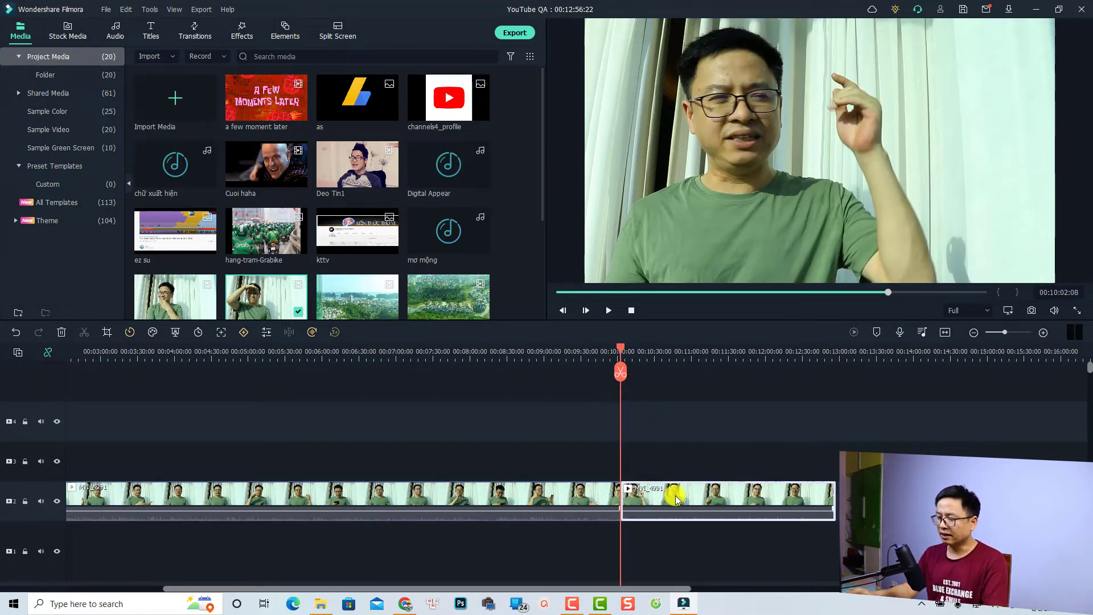
{"action": "key", "text": "Delete"}
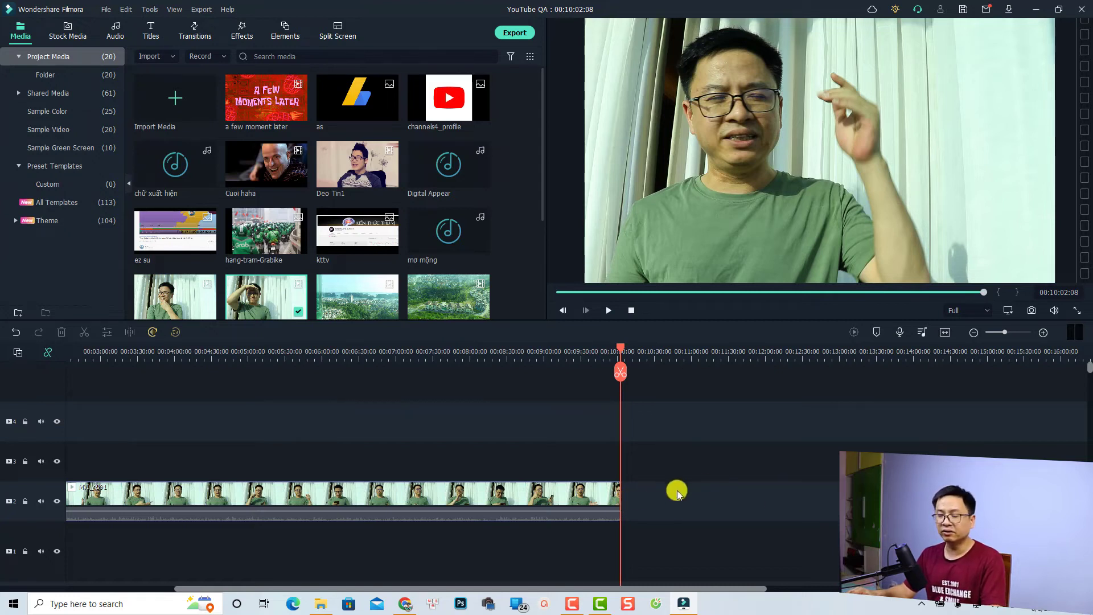
{"action": "left_click_drag", "start_coordinate": [618, 498], "coordinate": [835, 500]}
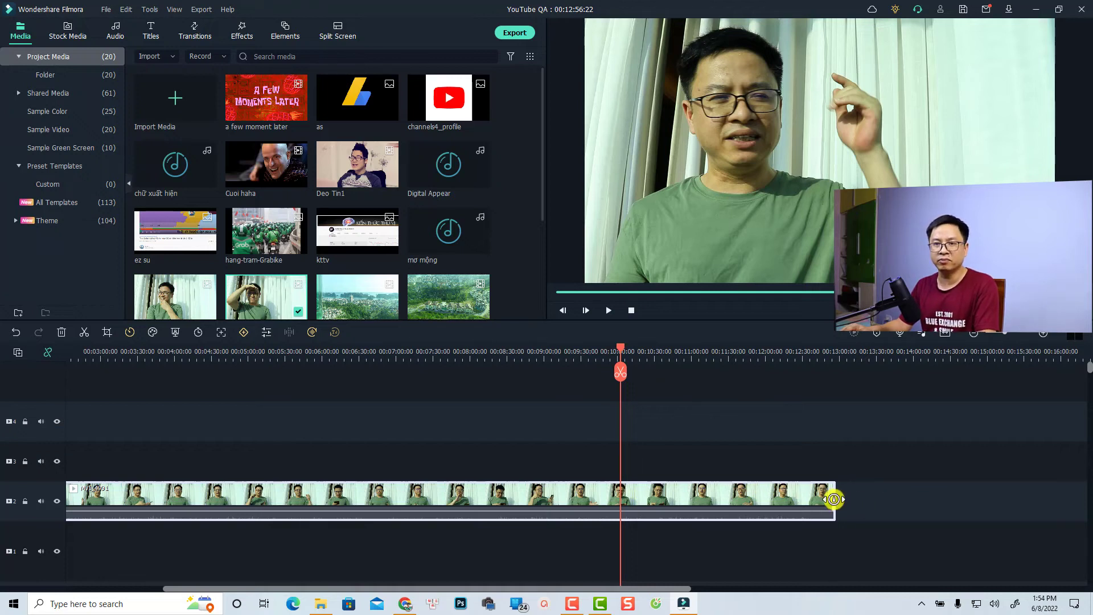
Stretch the MVI_4991 clip to 00:19:05:15 by slowing its speed to 0.68x, and review the available speed options.
{"action": "left_click_drag", "start_coordinate": [833, 499], "coordinate": [1017, 475]}
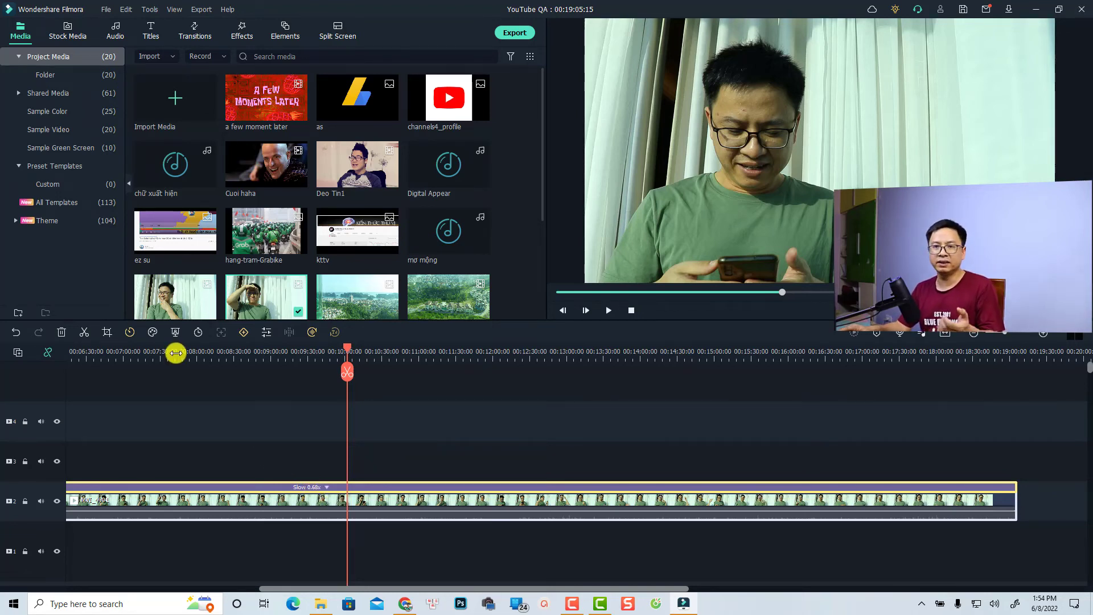
{"action": "left_click", "coordinate": [129, 333]}
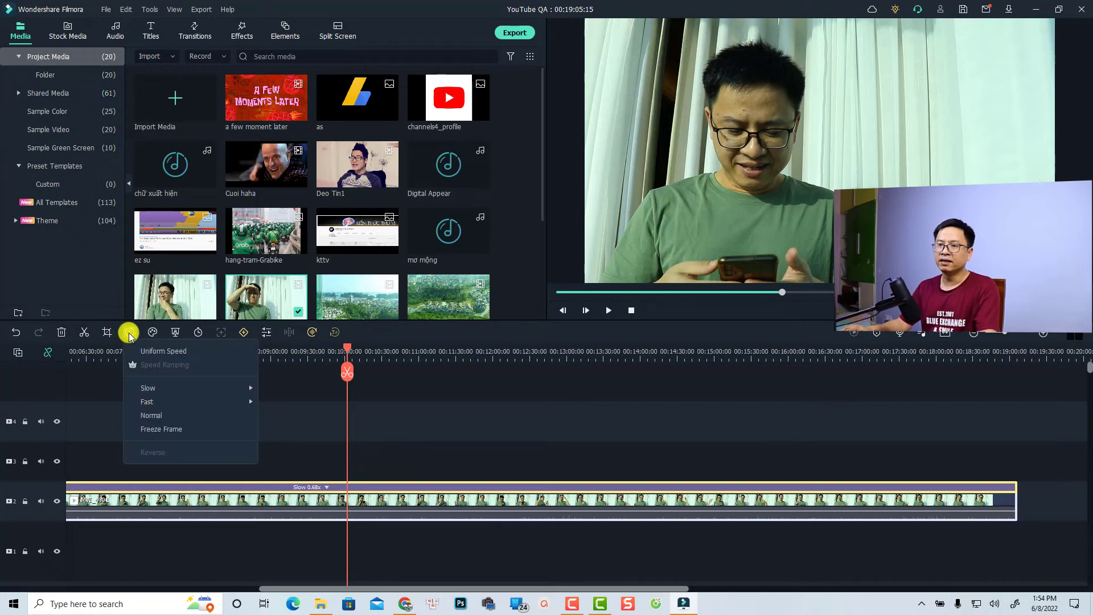
{"action": "left_click", "coordinate": [482, 503]}
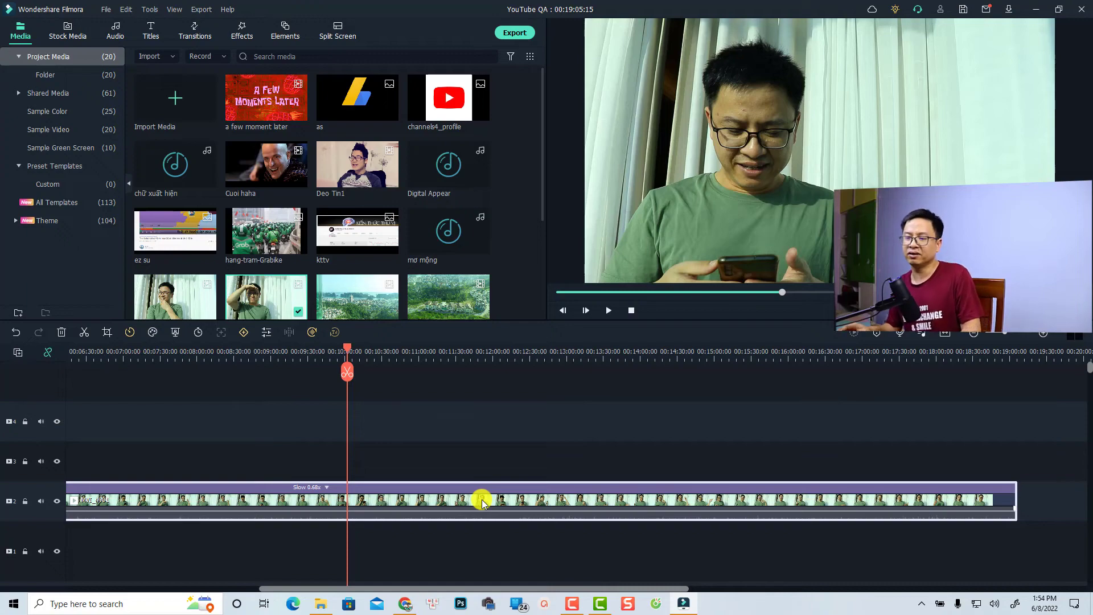